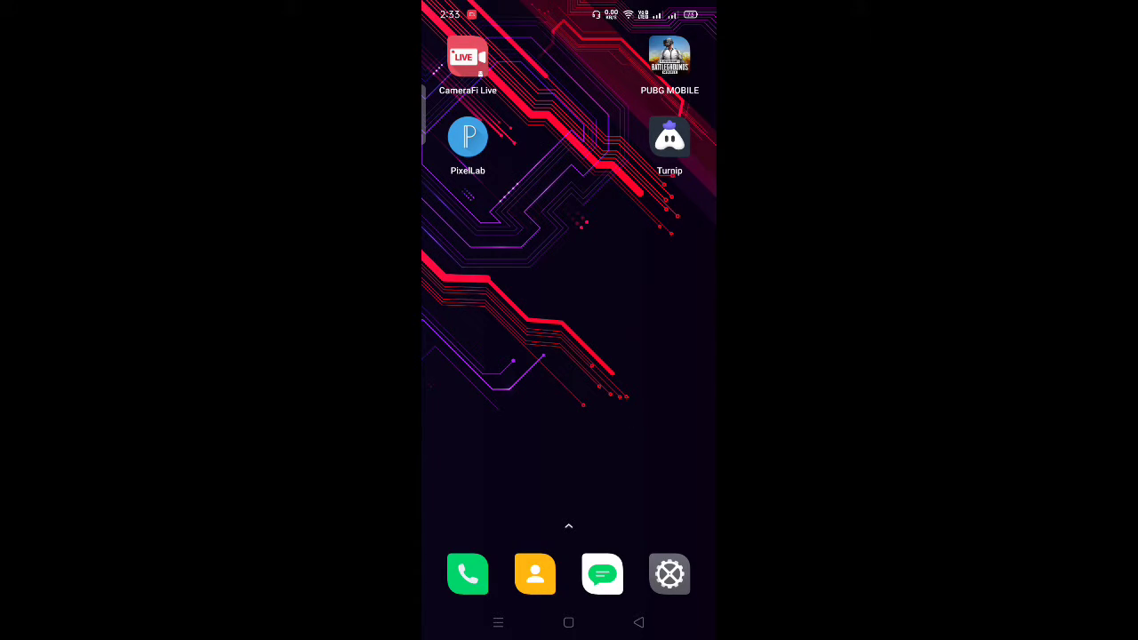
# - Launch PixelLab without recovering the autosaved session
pyautogui.click(468, 137)
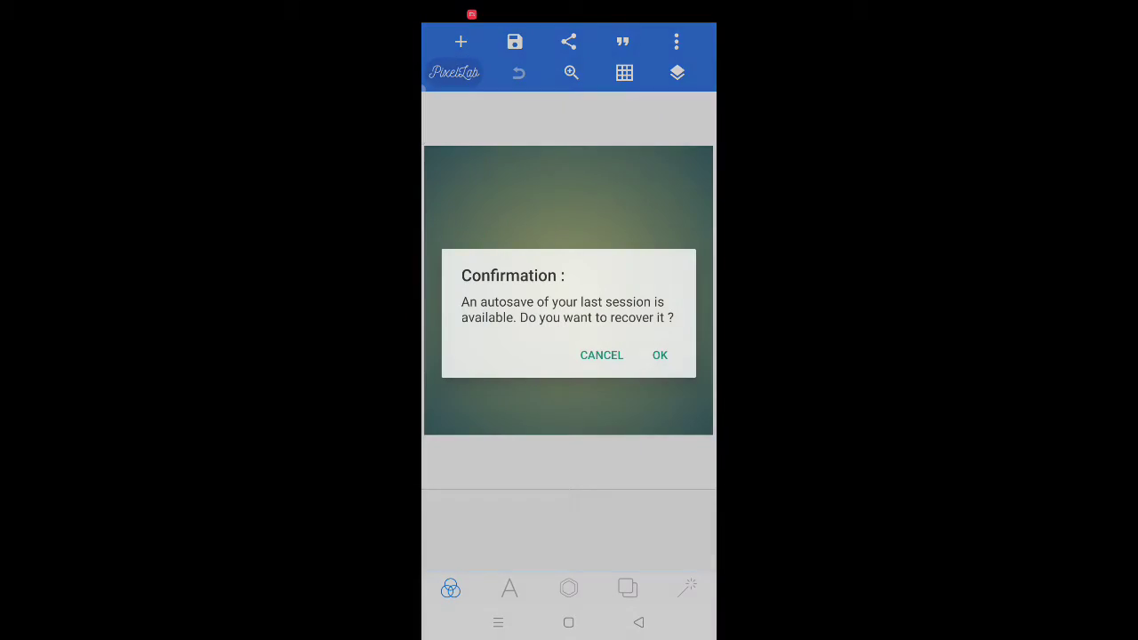
pyautogui.click(599, 353)
pyautogui.click(676, 42)
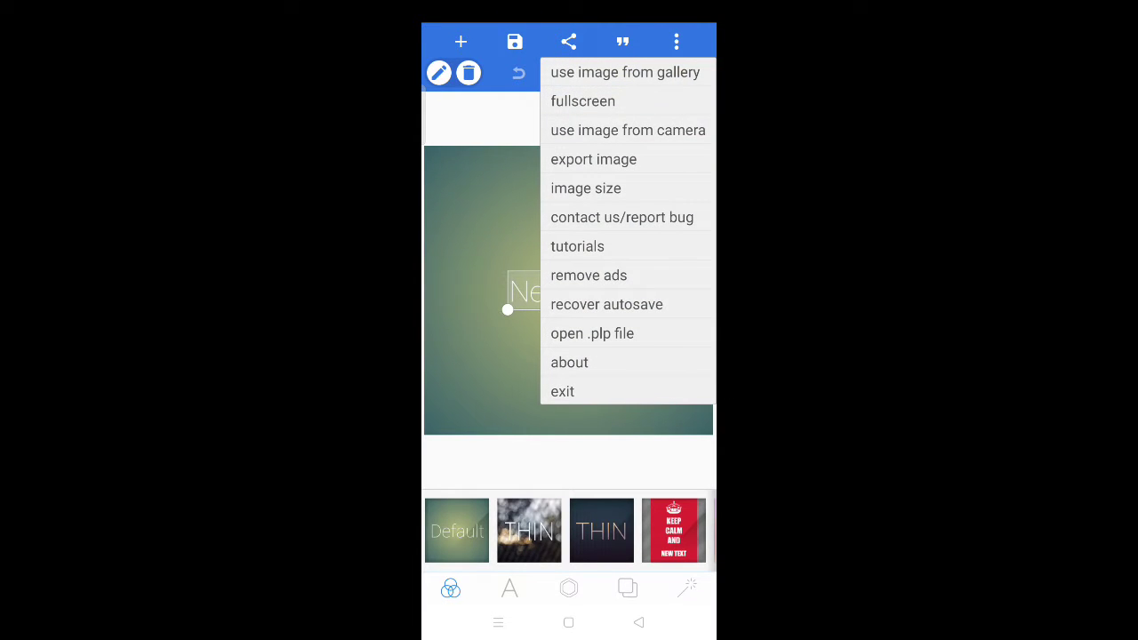
pyautogui.click(585, 187)
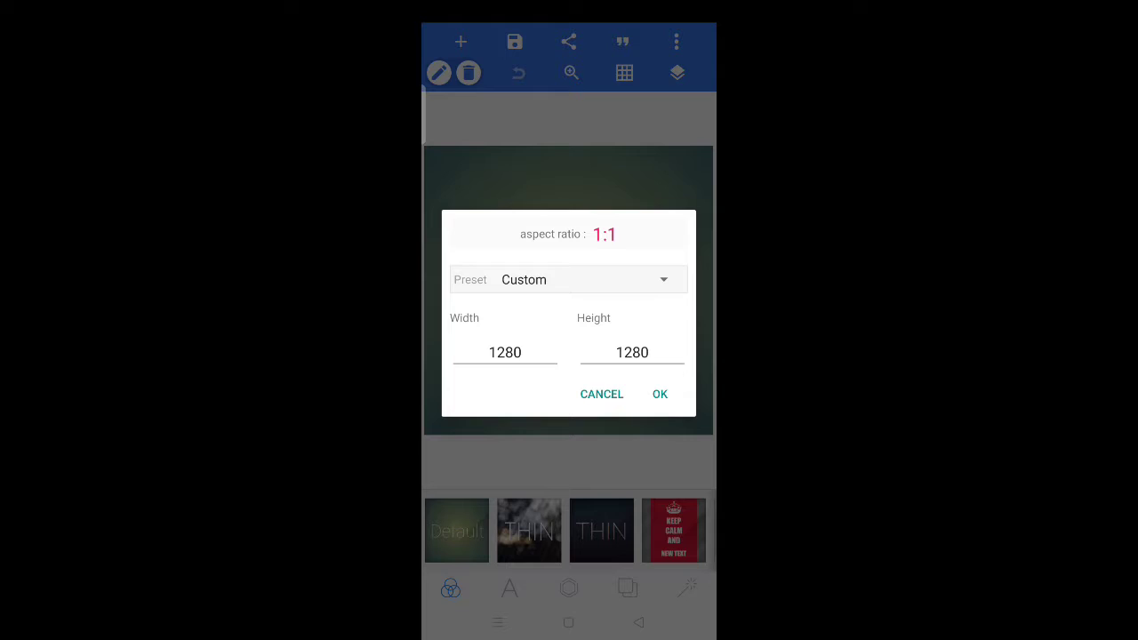
# - Resize the canvas to 1920 wide by 120 high
pyautogui.click(503, 353)
pyautogui.press('BackSpace')
pyautogui.press('BackSpace')
pyautogui.press('BackSpace')
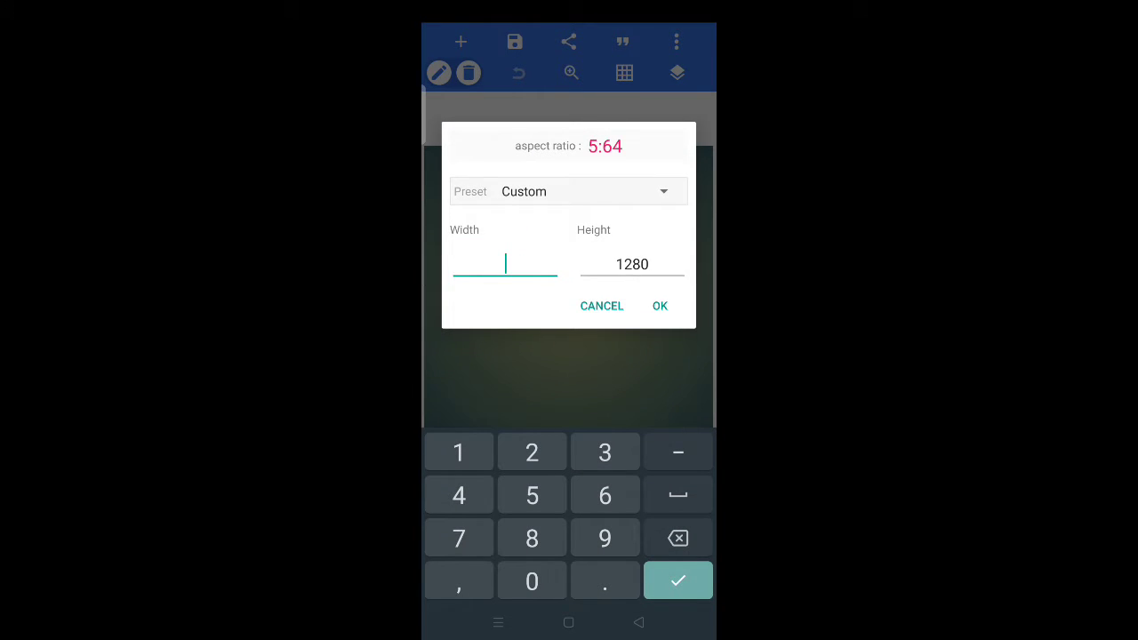
pyautogui.write('1920')
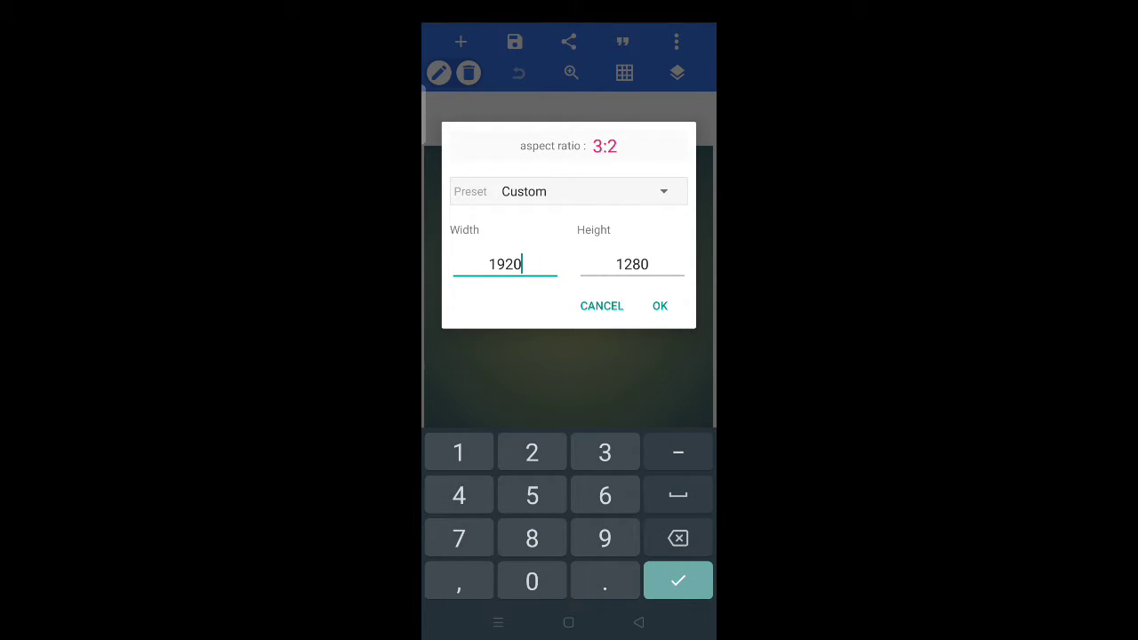
pyautogui.click(648, 265)
pyautogui.press('BackSpace')
pyautogui.press('BackSpace')
pyautogui.press('BackSpace')
pyautogui.press('BackSpace')
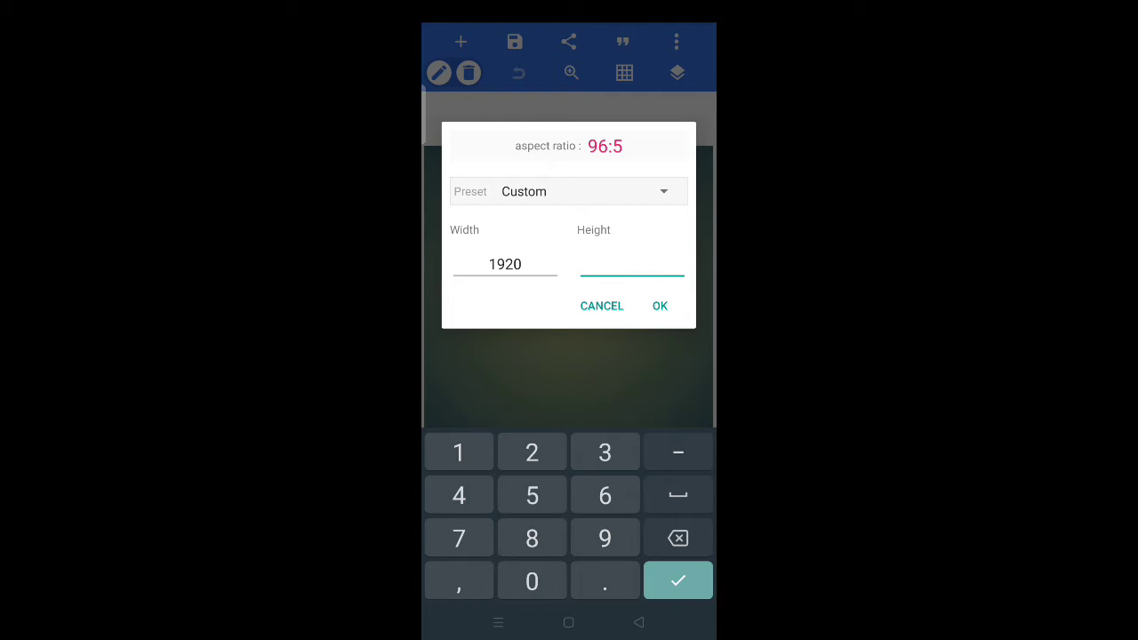
pyautogui.write('96')
pyautogui.press('BackSpace')
pyautogui.press('BackSpace')
pyautogui.write('130')
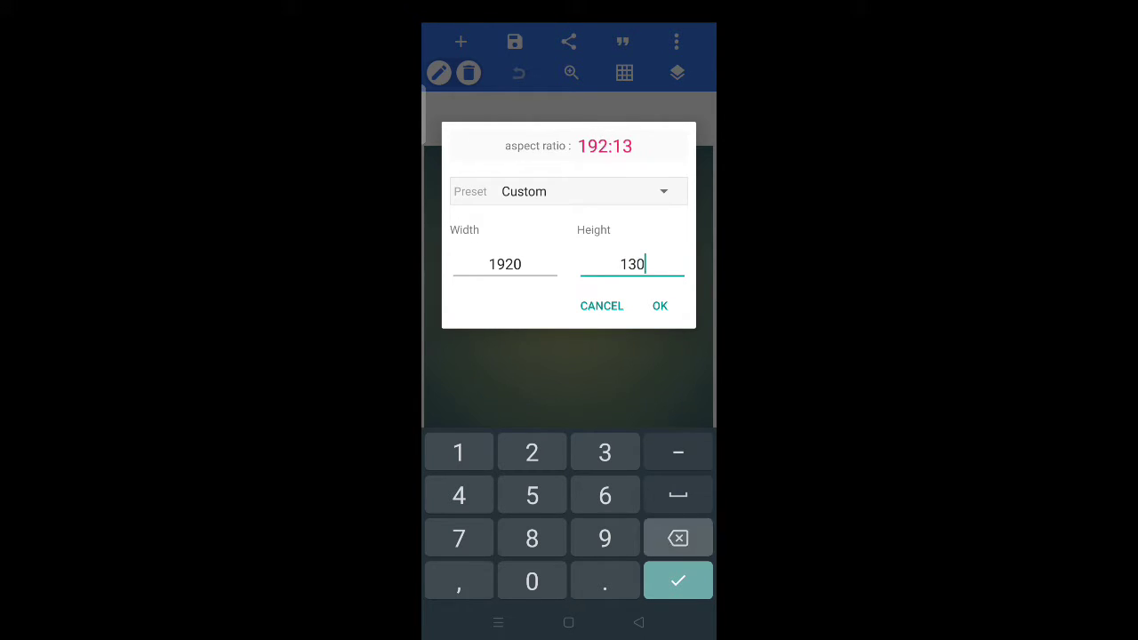
pyautogui.press('BackSpace')
pyautogui.press('BackSpace')
pyautogui.press('BackSpace')
pyautogui.write('1')
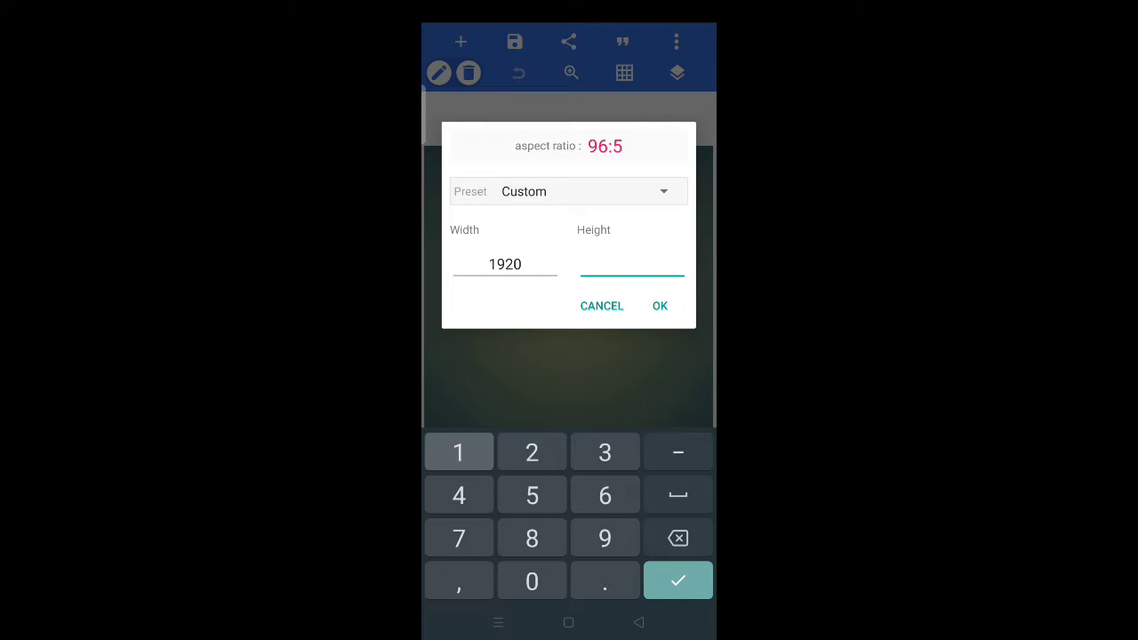
pyautogui.write('20')
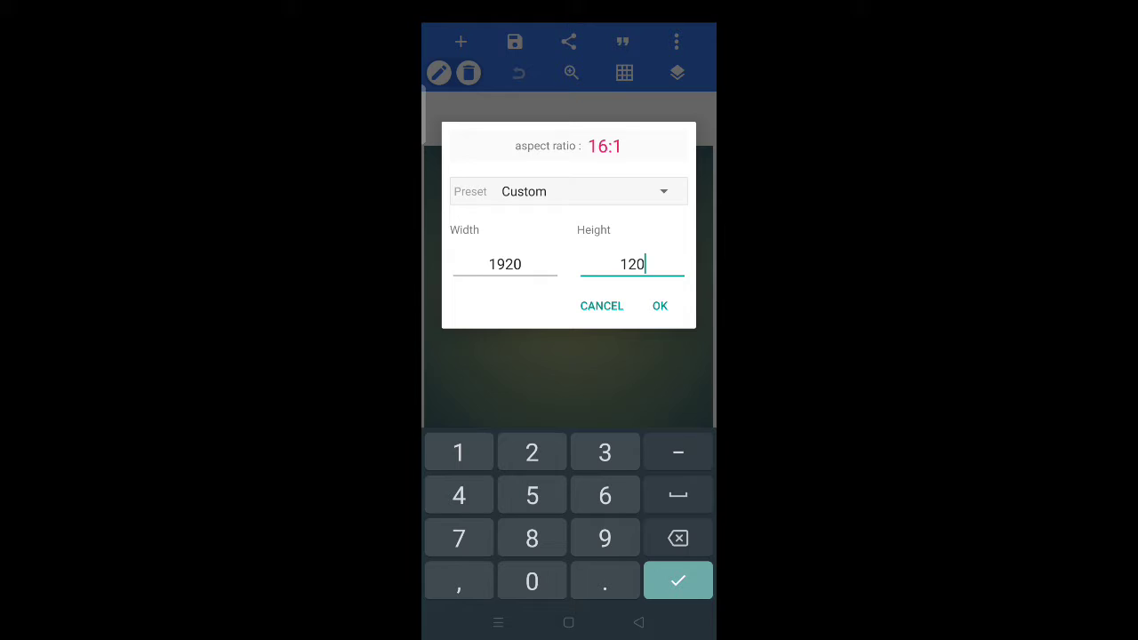
pyautogui.press('Return')
# - Load the blue space image from the gallery, cropped to fill the thin banner
pyautogui.click(677, 41)
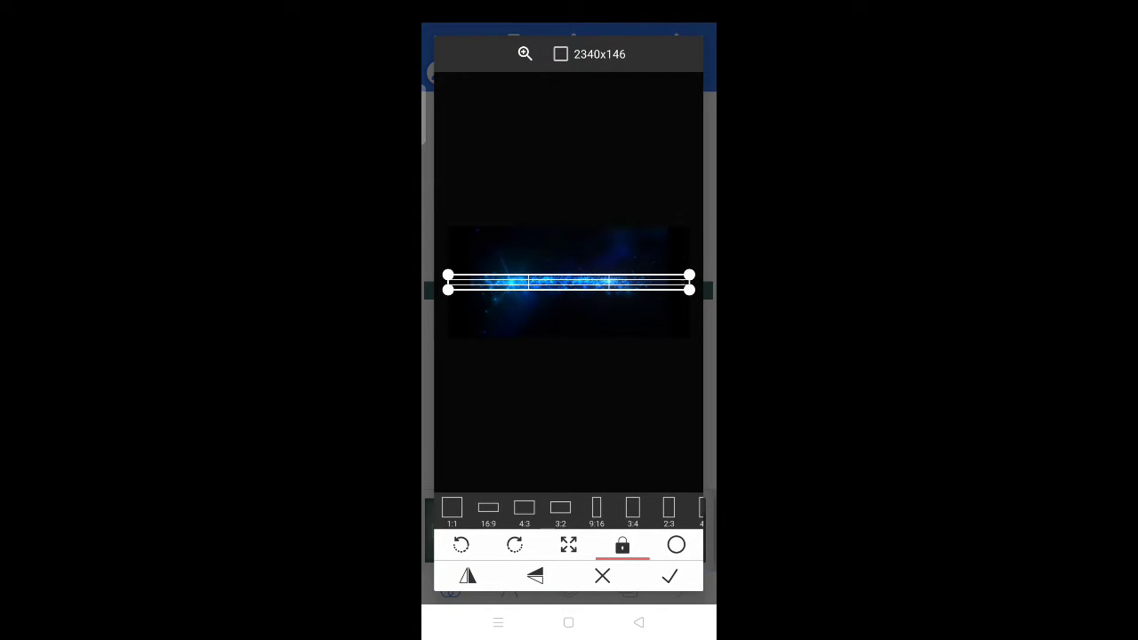
pyautogui.click(669, 576)
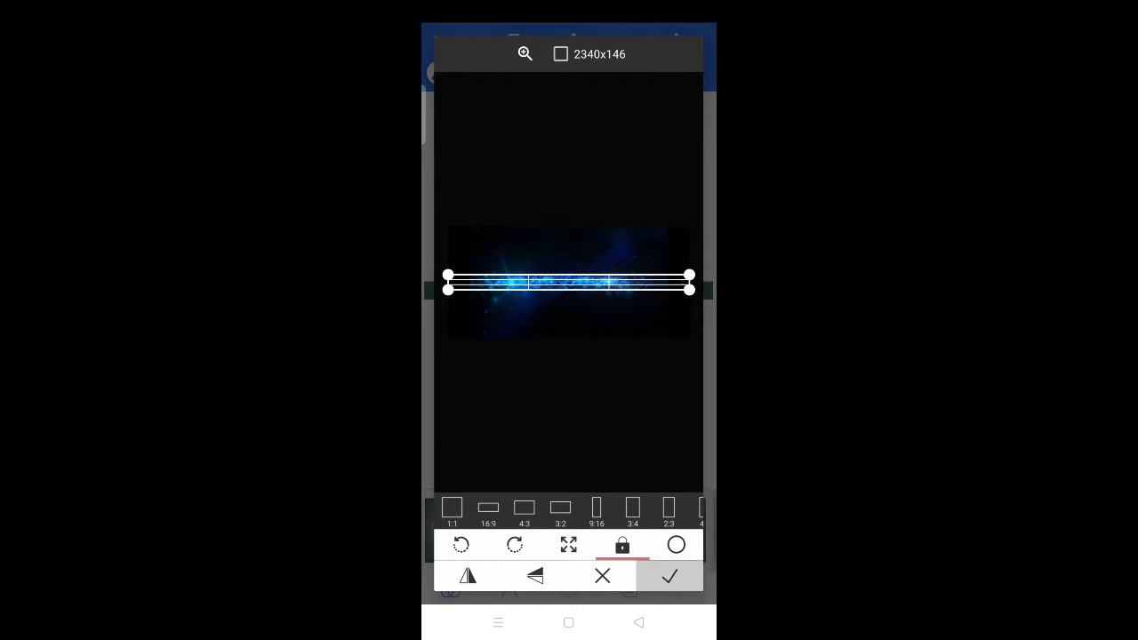
pyautogui.click(460, 41)
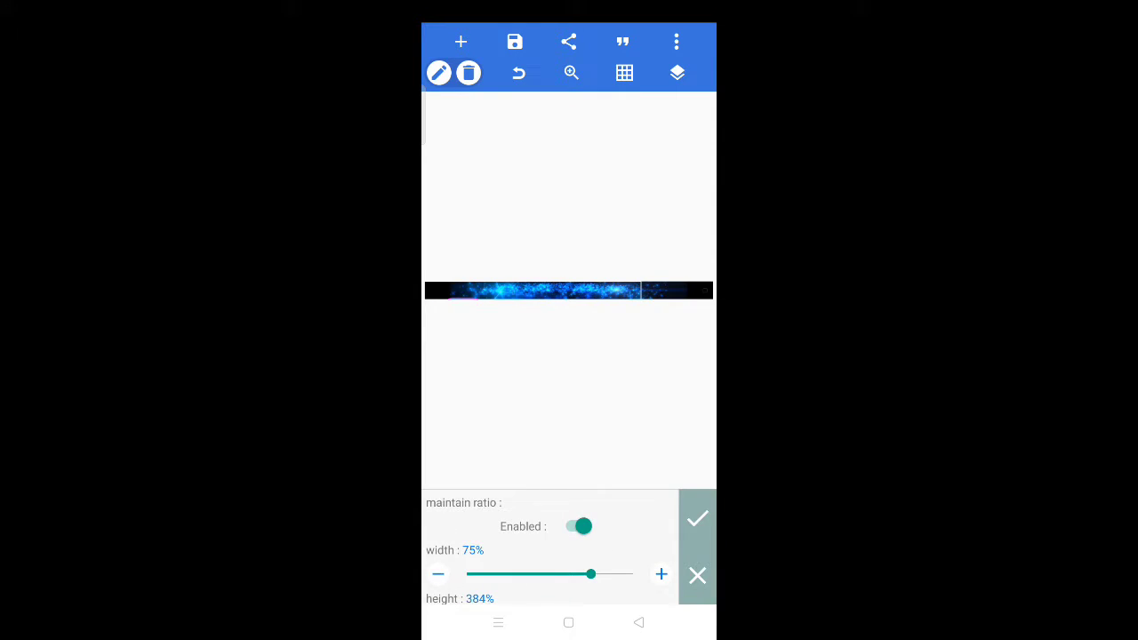
# - Shrink the Instagram handle image to 25% width and align it to the top edge
pyautogui.moveTo(589, 574); pyautogui.dragTo(506, 575)
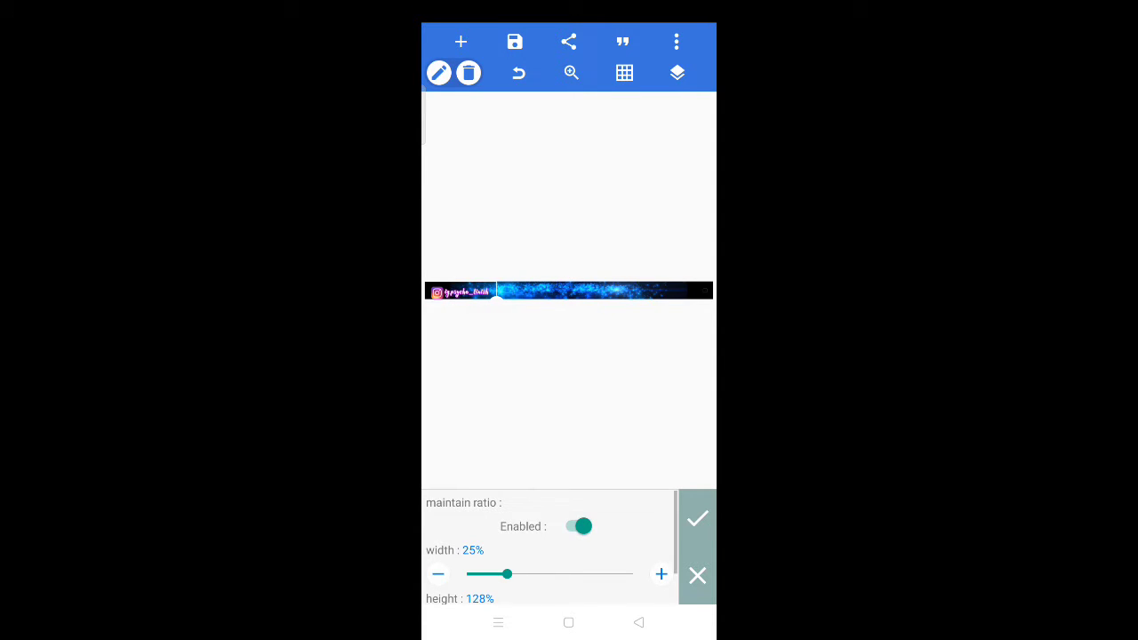
pyautogui.click(697, 519)
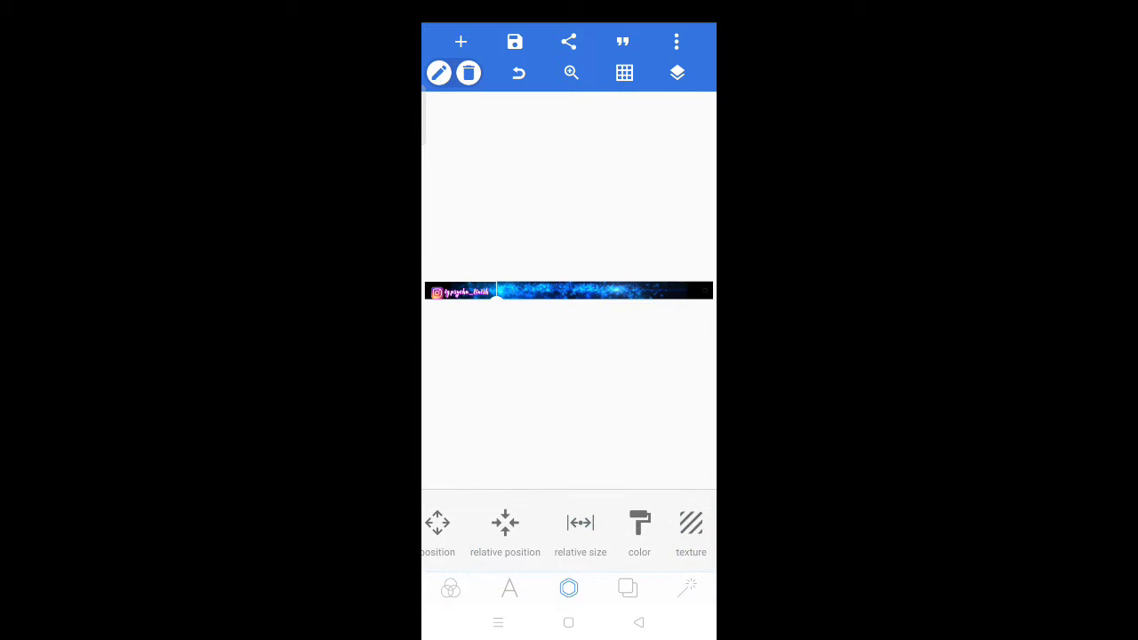
pyautogui.moveTo(515, 524); pyautogui.dragTo(560, 524)
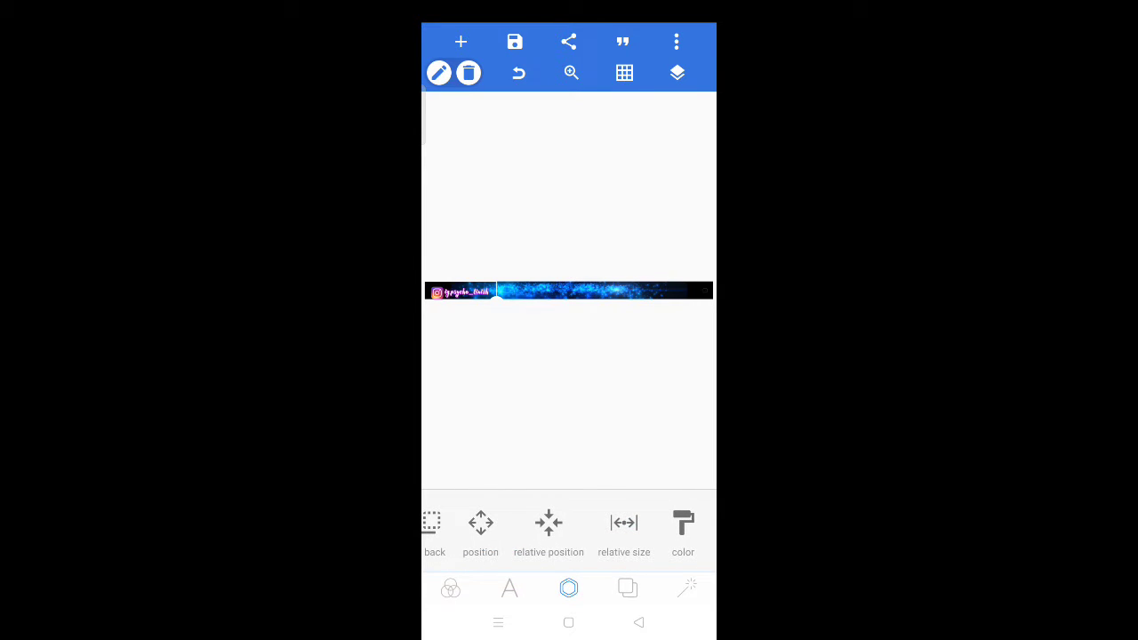
pyautogui.click(548, 529)
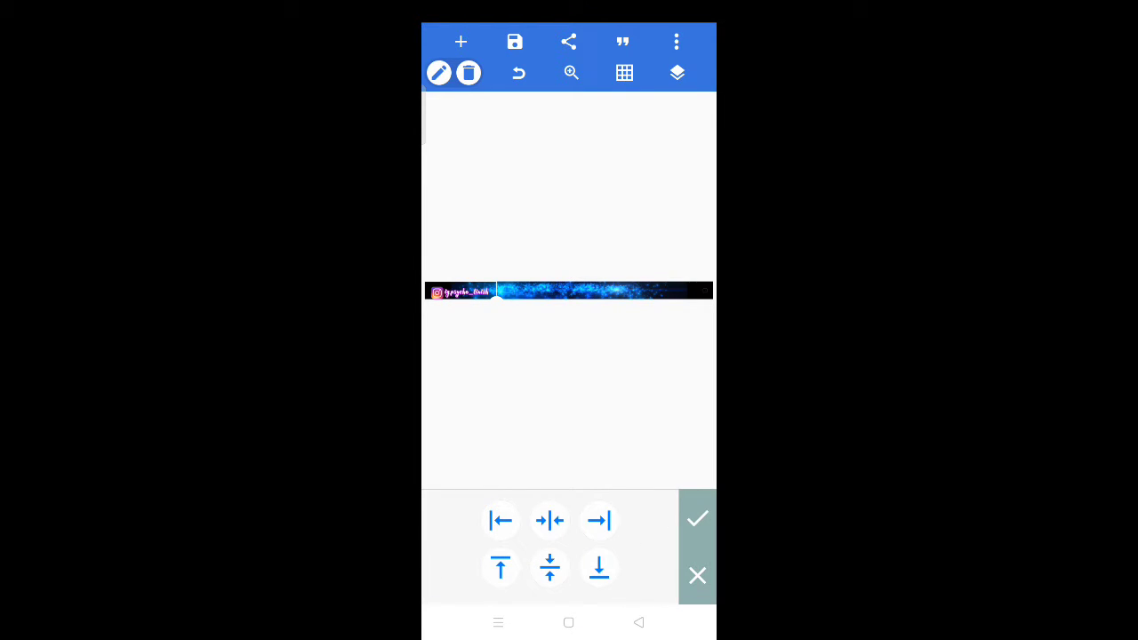
pyautogui.click(501, 566)
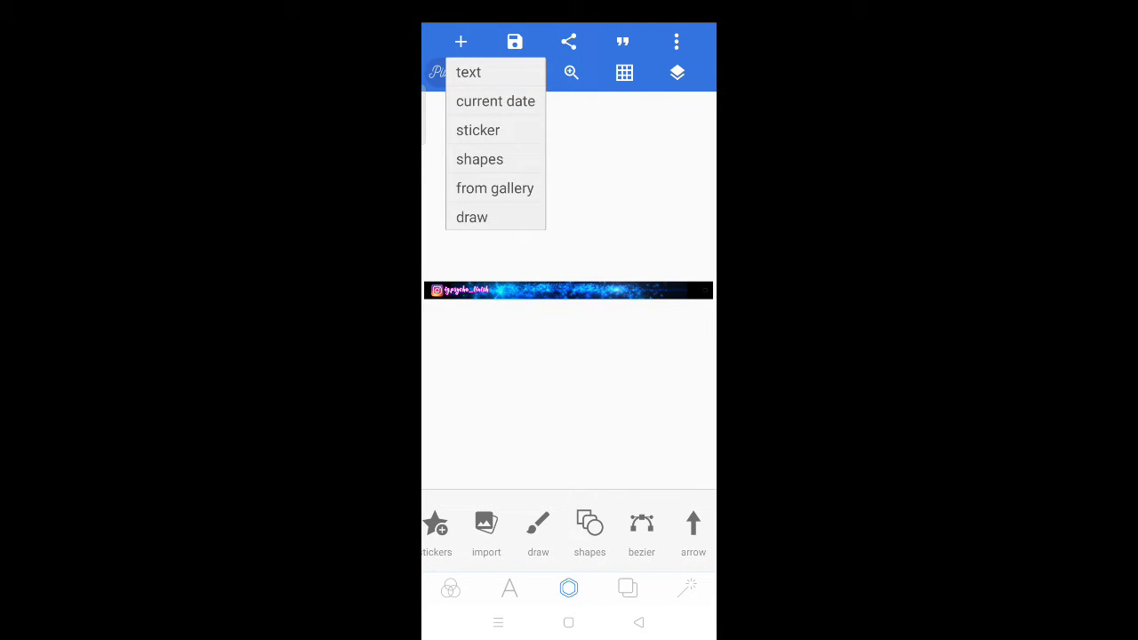
# - Add the GPay/Paytm number image from the gallery, cropped tightly around the text
pyautogui.click(494, 187)
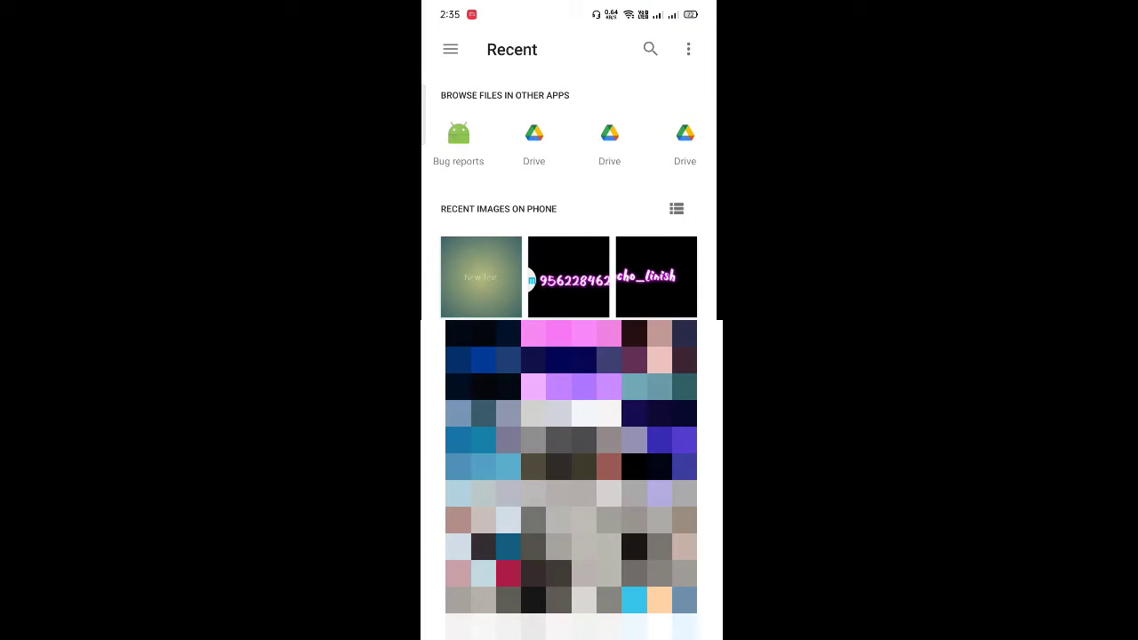
pyautogui.click(568, 276)
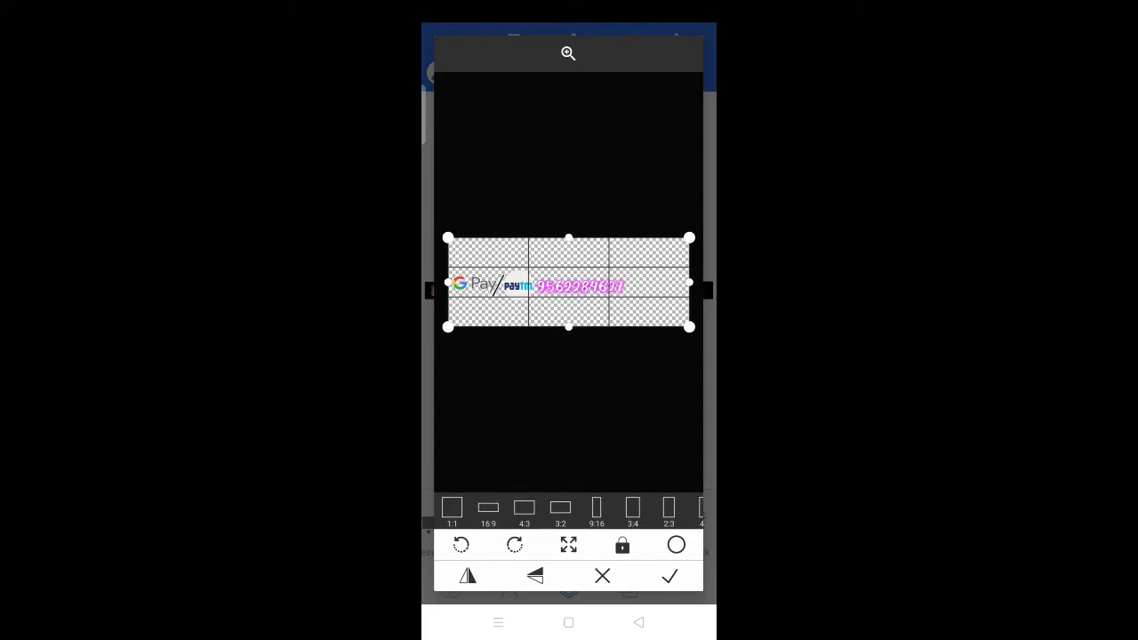
pyautogui.moveTo(689, 283); pyautogui.dragTo(640, 283)
pyautogui.moveTo(544, 238); pyautogui.dragTo(544, 264)
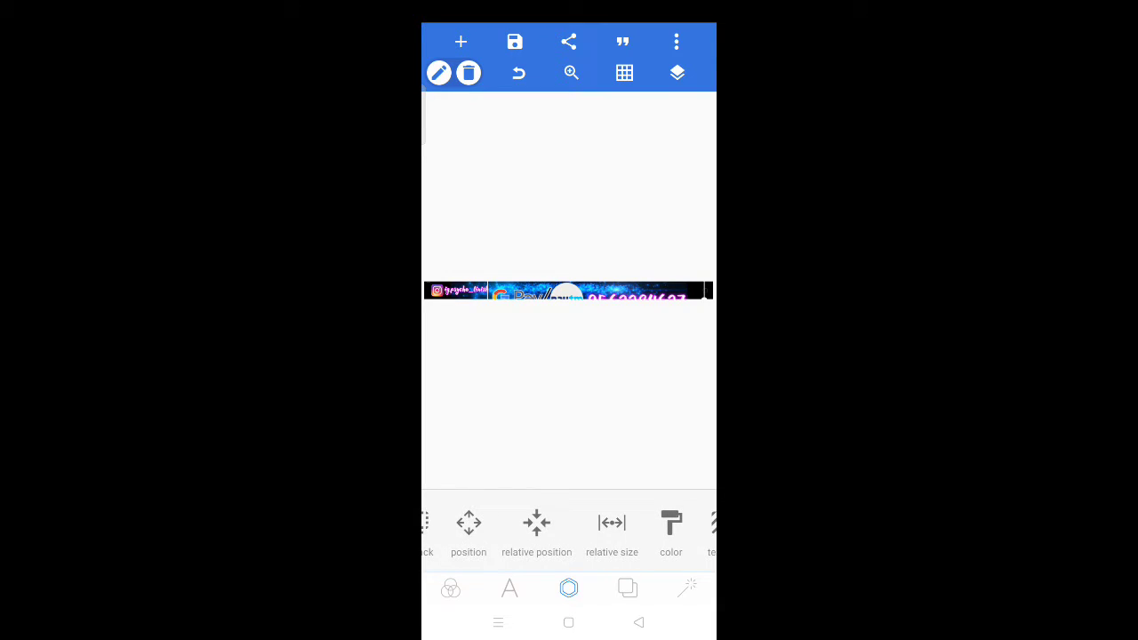
# - Shrink the payment graphic to a quarter width, align it right, then deselect it
pyautogui.click(611, 532)
pyautogui.moveTo(589, 574); pyautogui.dragTo(507, 574)
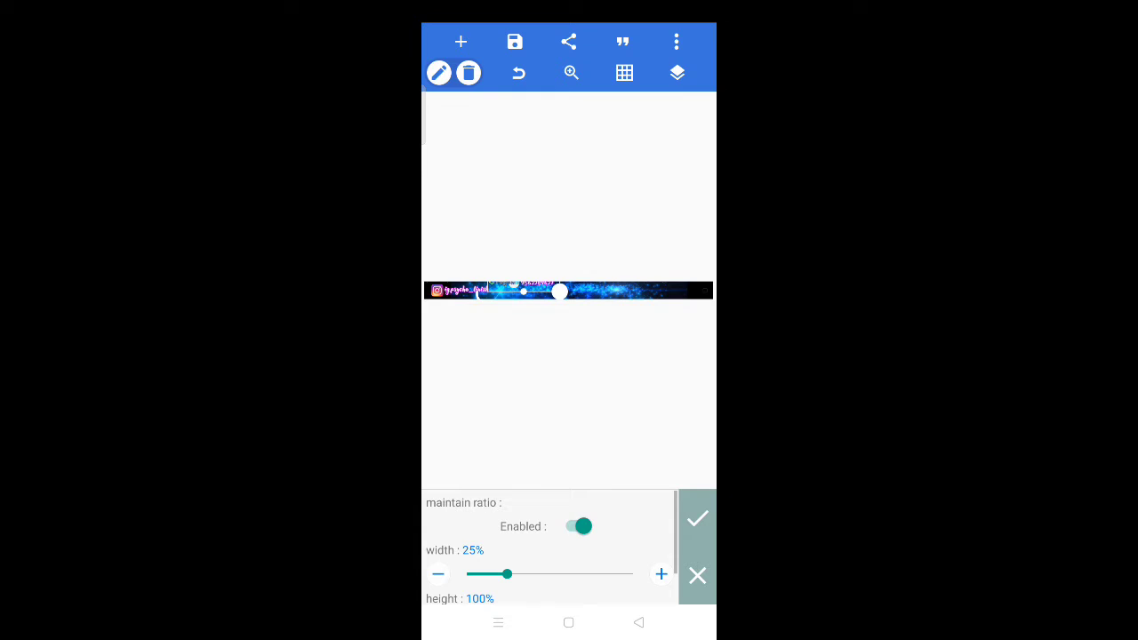
pyautogui.click(697, 518)
pyautogui.click(536, 532)
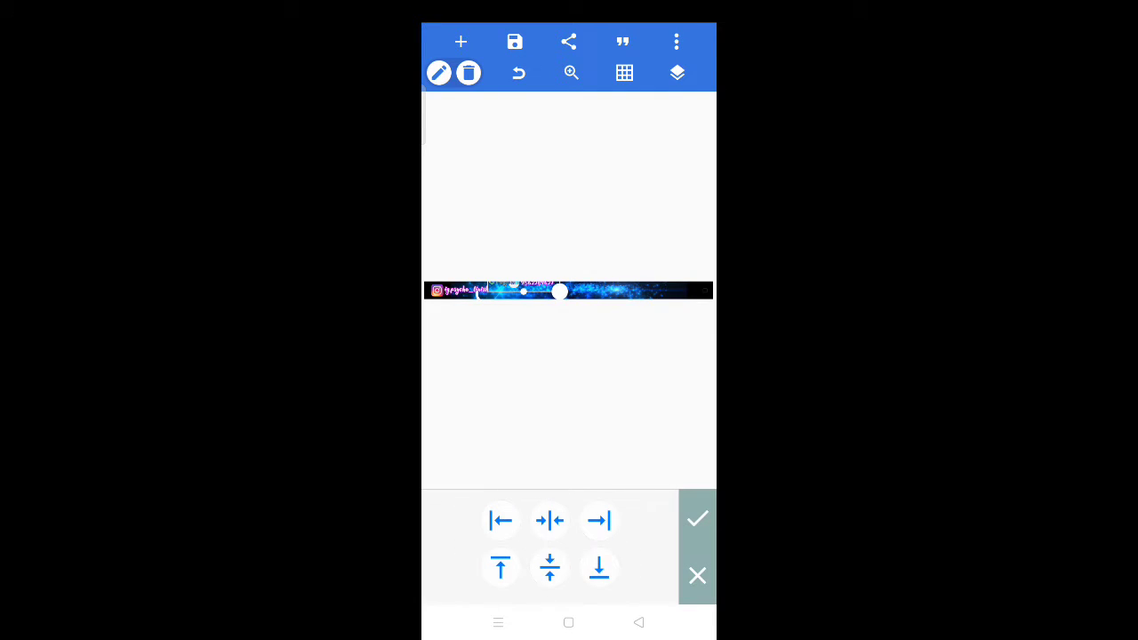
pyautogui.moveTo(558, 290); pyautogui.dragTo(558, 300)
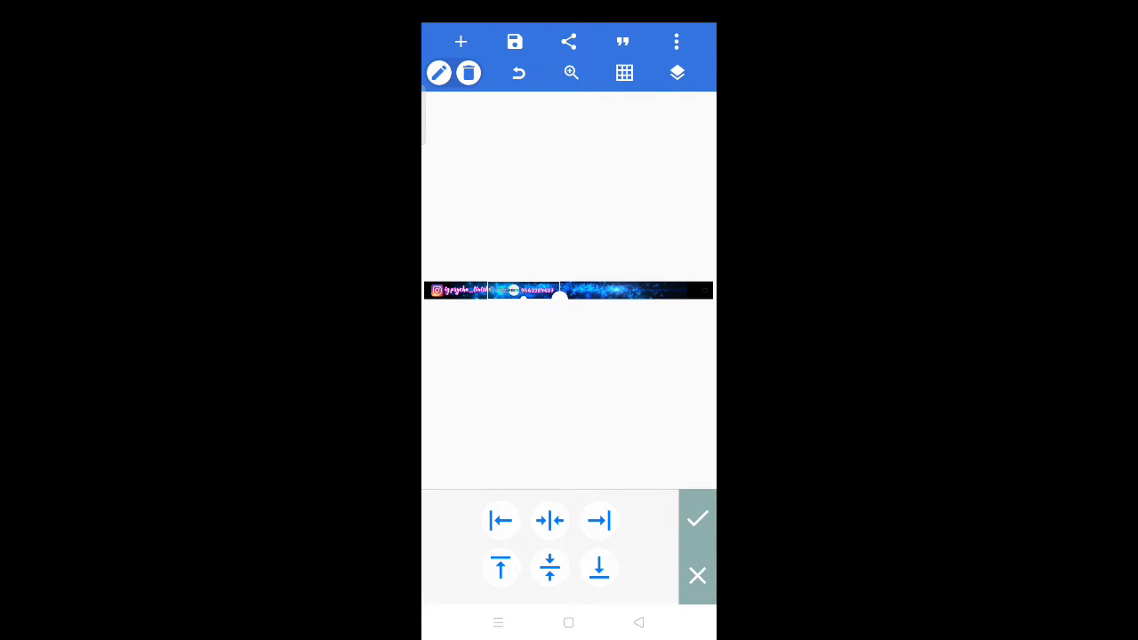
pyautogui.click(598, 521)
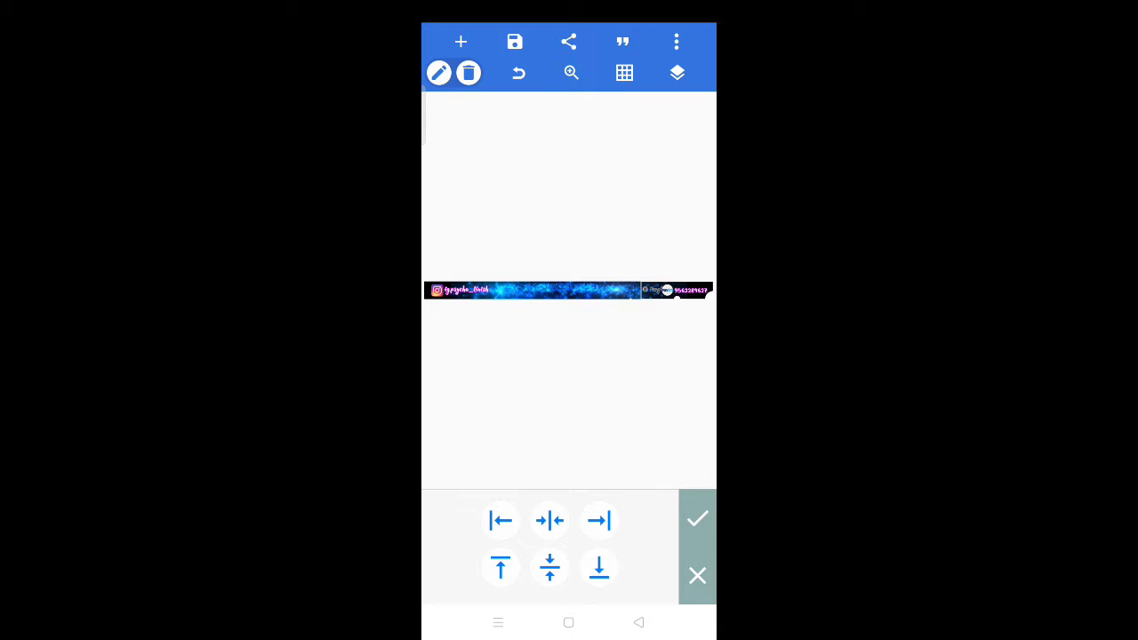
pyautogui.click(697, 518)
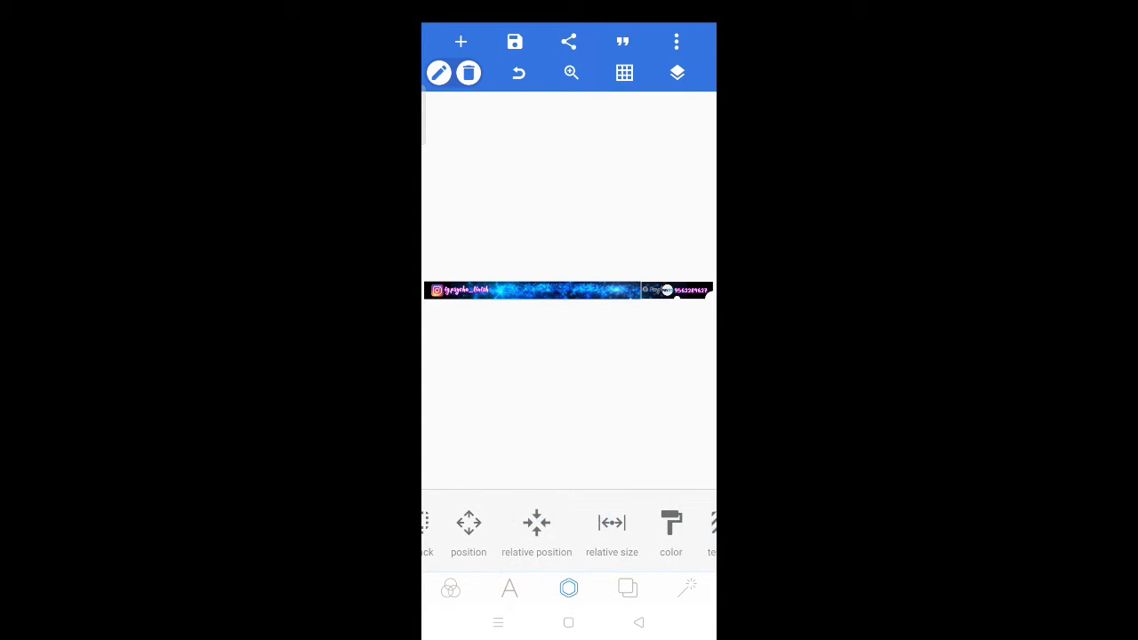
pyautogui.press('Escape')
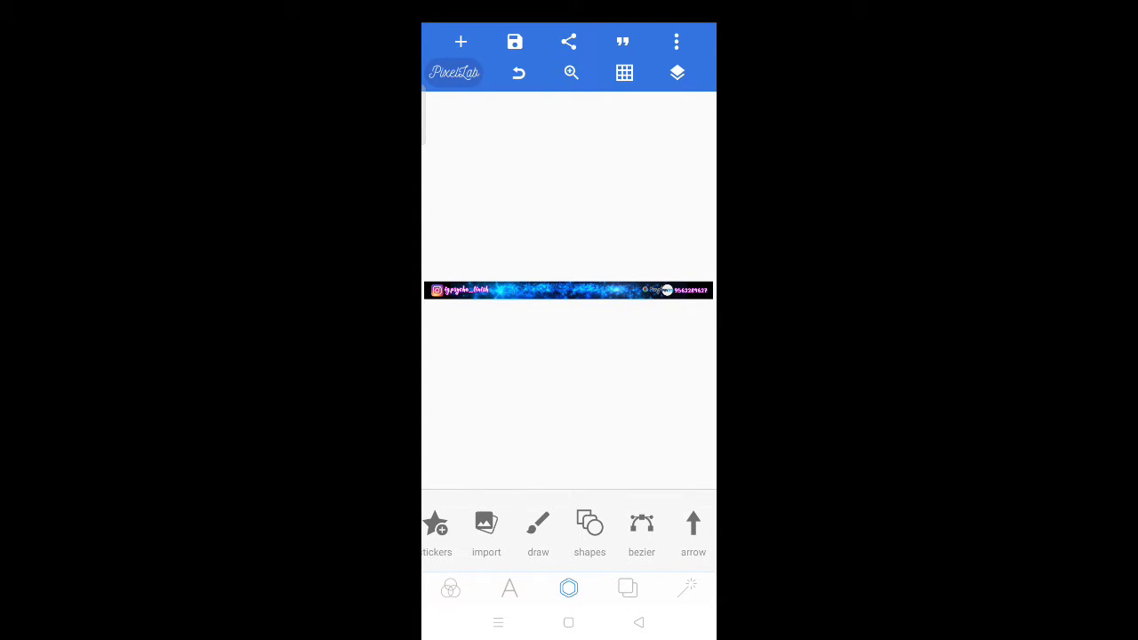
# - Set the banner's image export dimensions to ultra
pyautogui.click(676, 42)
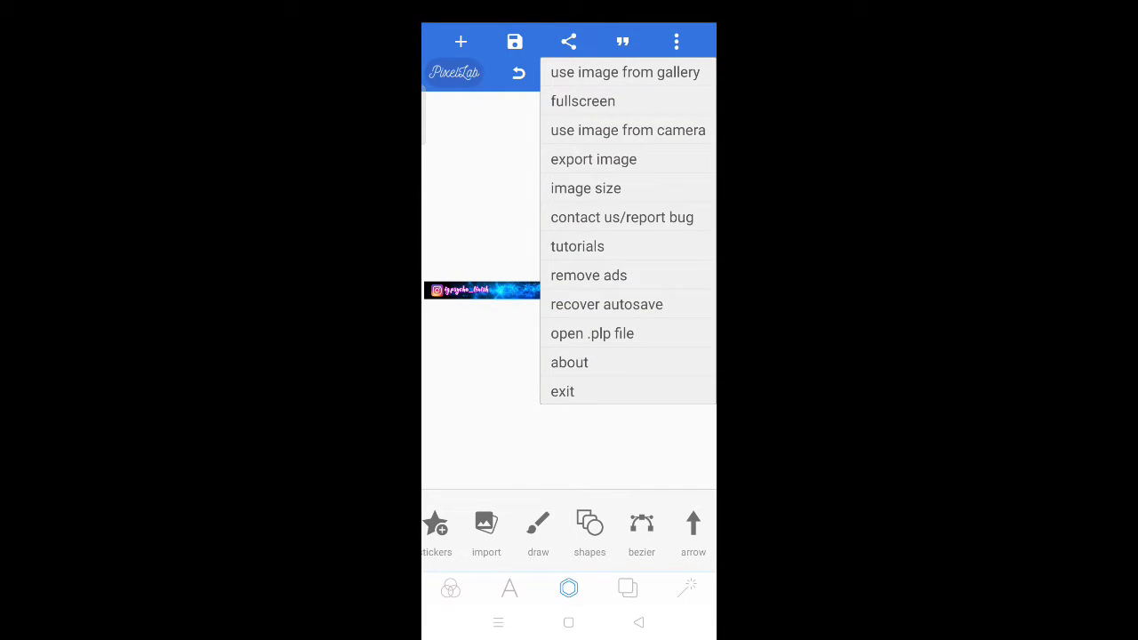
pyautogui.click(593, 159)
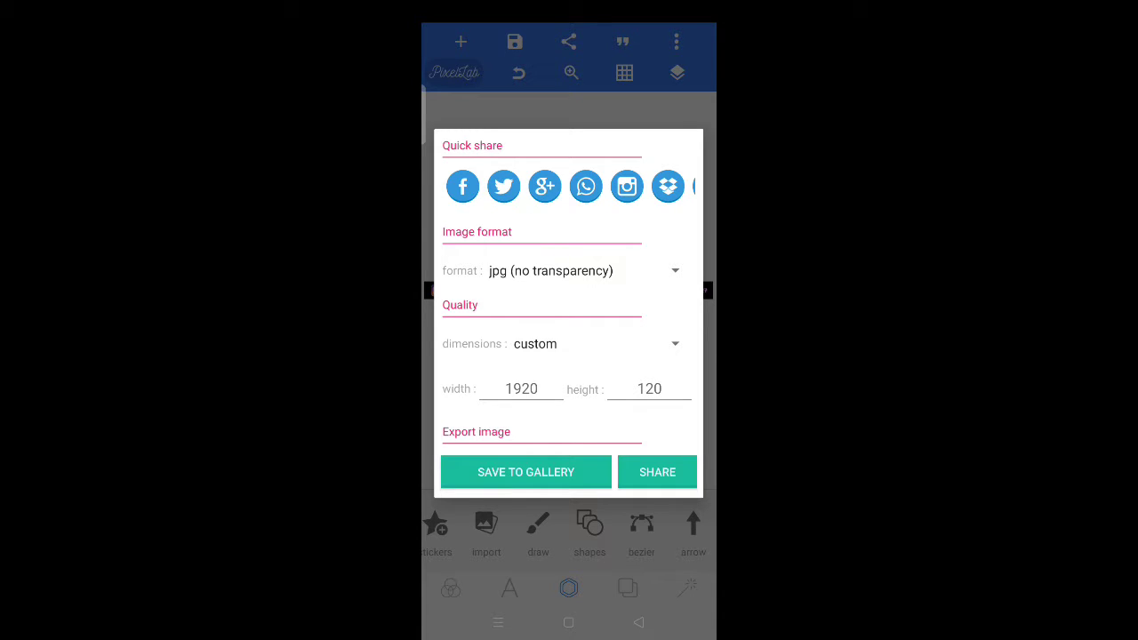
pyautogui.click(587, 343)
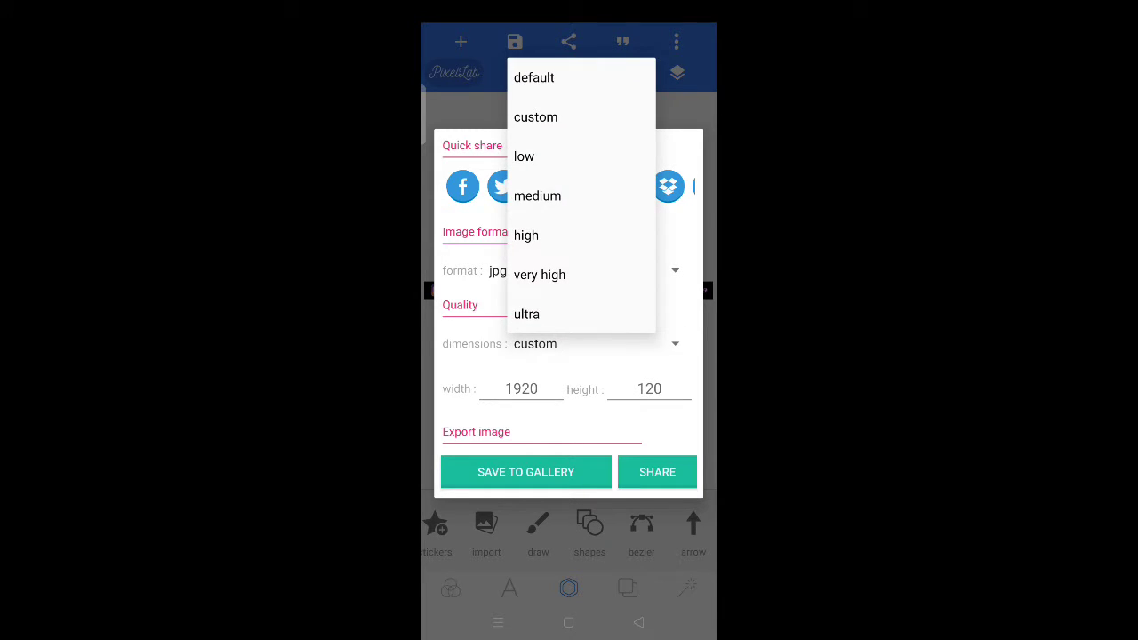
pyautogui.click(526, 314)
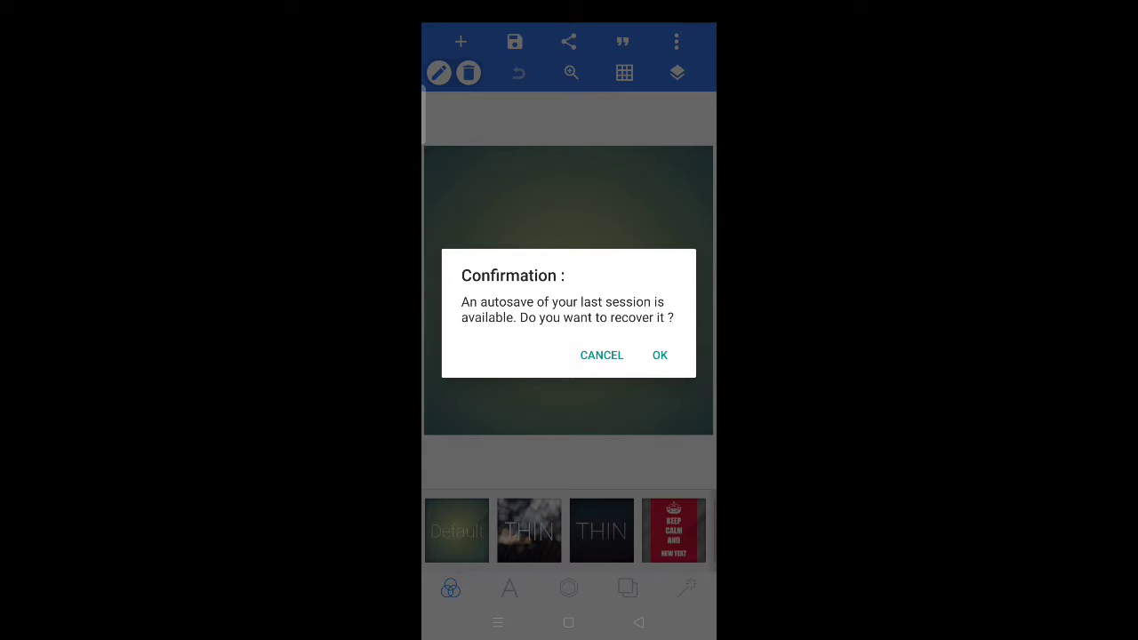
# - Skip autosave recovery, delete the default New Text, and set a transparent 1920×150 canvas
pyautogui.click(601, 354)
pyautogui.click(468, 72)
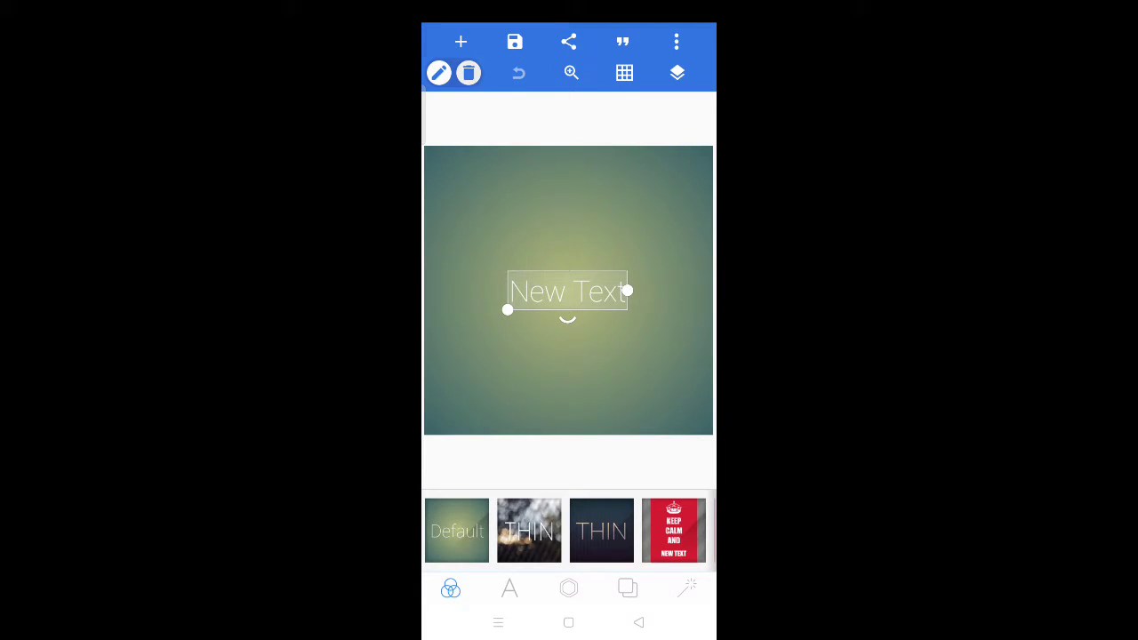
pyautogui.click(660, 355)
pyautogui.click(509, 588)
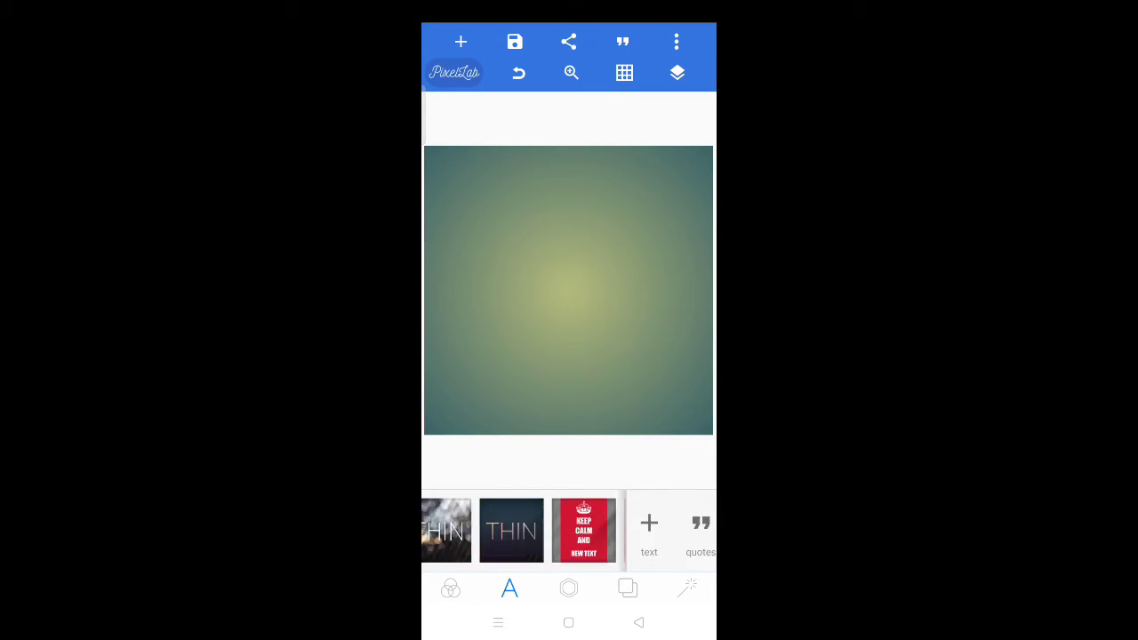
pyautogui.click(569, 587)
pyautogui.click(628, 588)
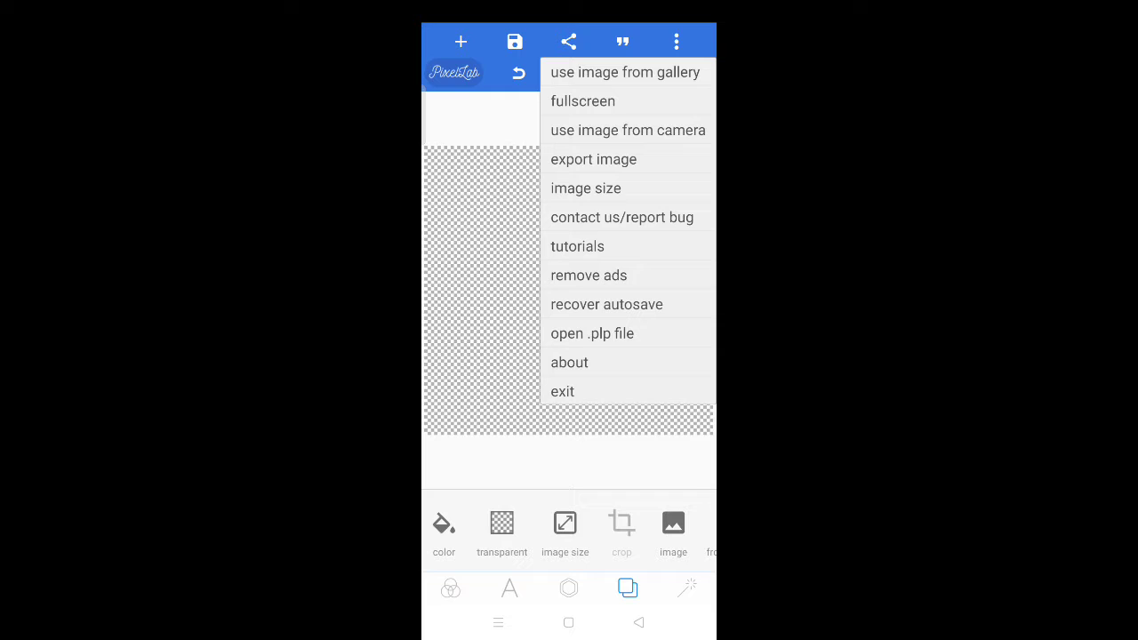
pyautogui.click(586, 187)
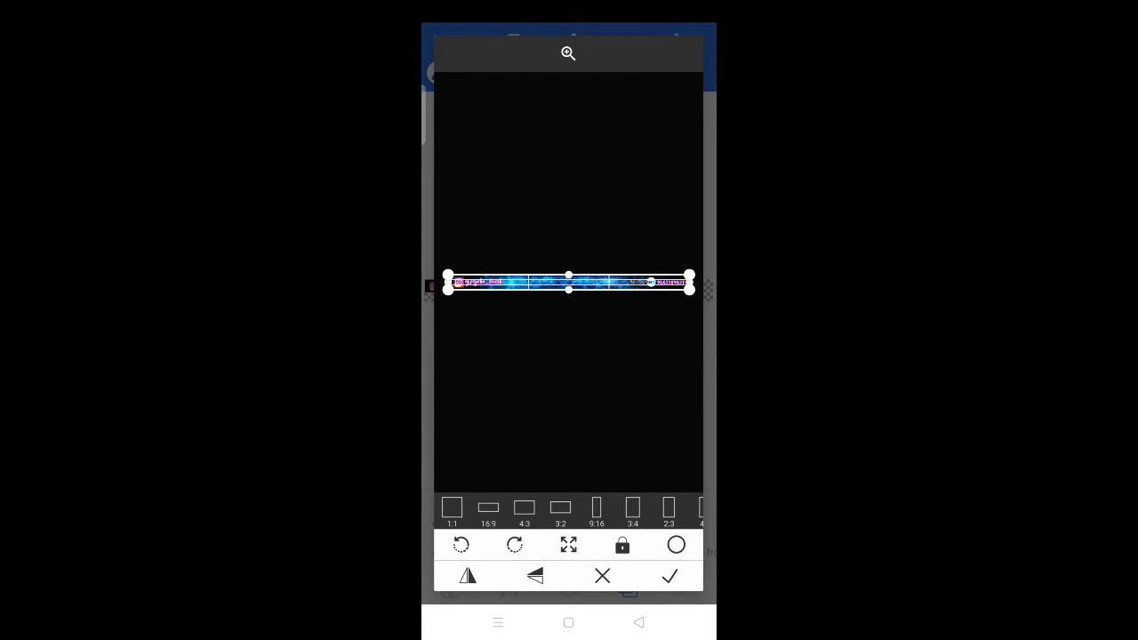
# - Place the cropped blue space banner image on the transparent canvas
pyautogui.click(671, 576)
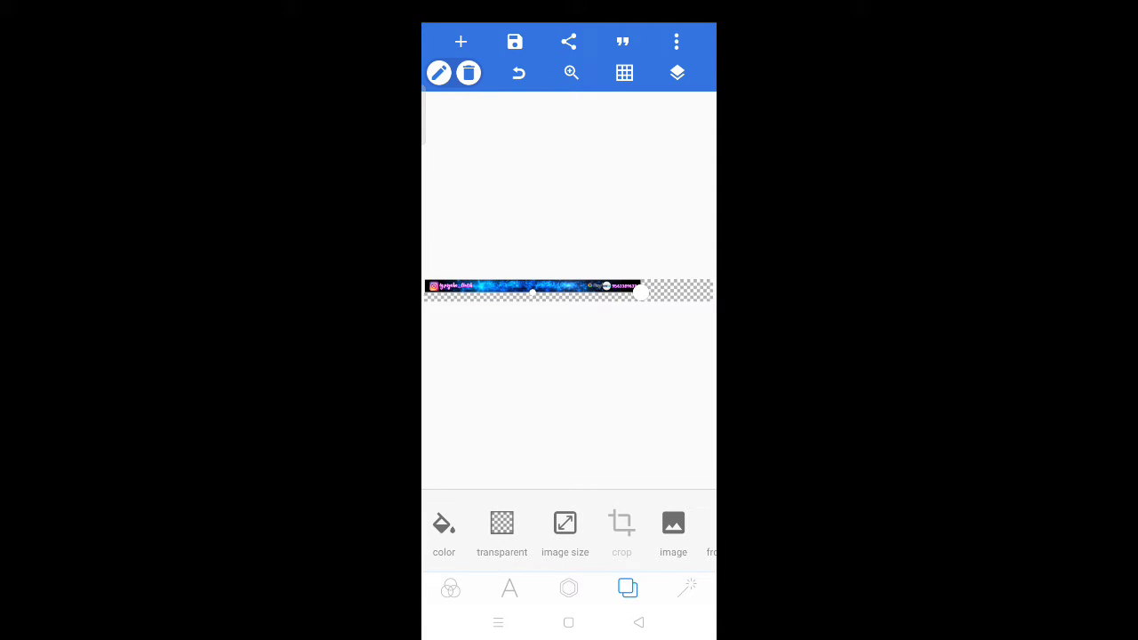
pyautogui.moveTo(640, 534); pyautogui.dragTo(522, 534)
pyautogui.click(510, 588)
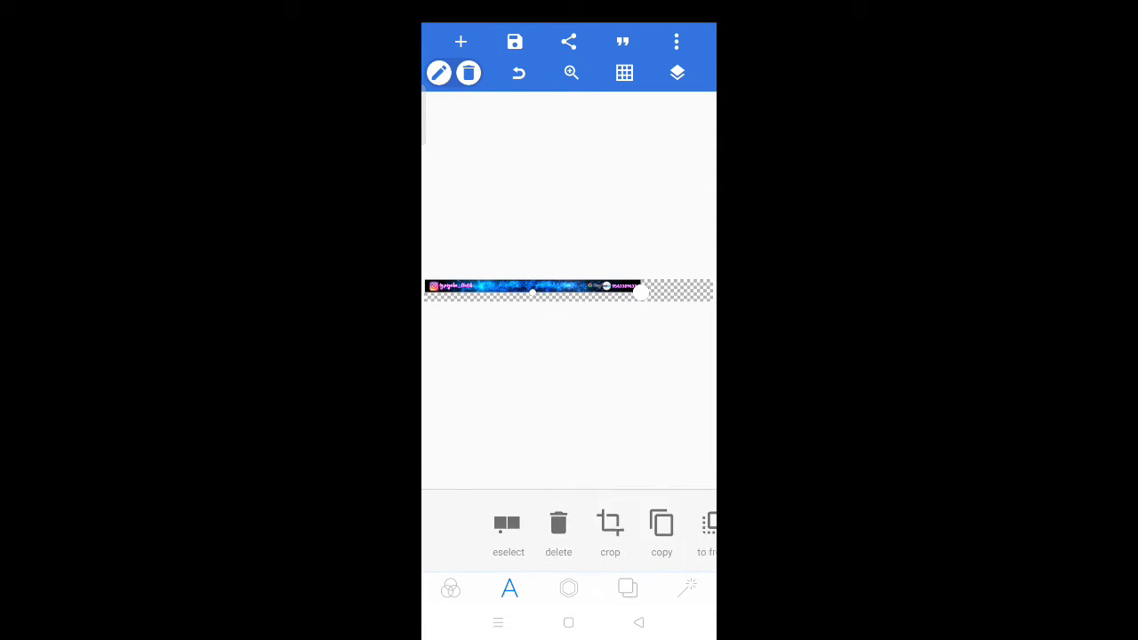
pyautogui.click(507, 524)
pyautogui.click(569, 588)
pyautogui.moveTo(675, 534); pyautogui.dragTo(465, 533)
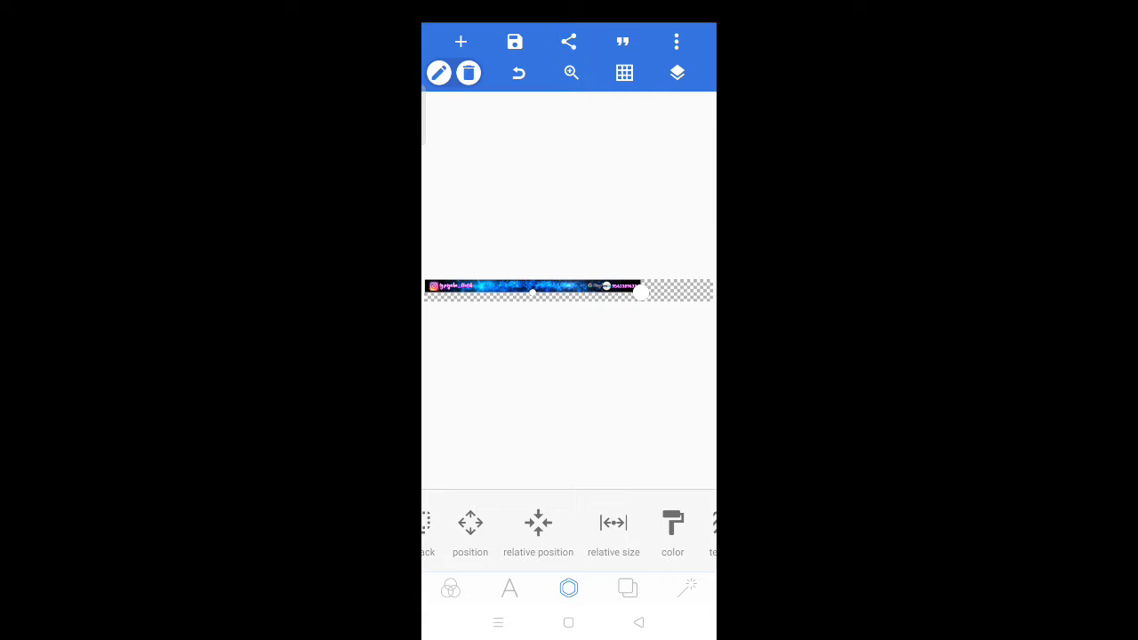
# - Stretch the banner image to 100% of the canvas width
pyautogui.click(613, 526)
pyautogui.click(660, 573)
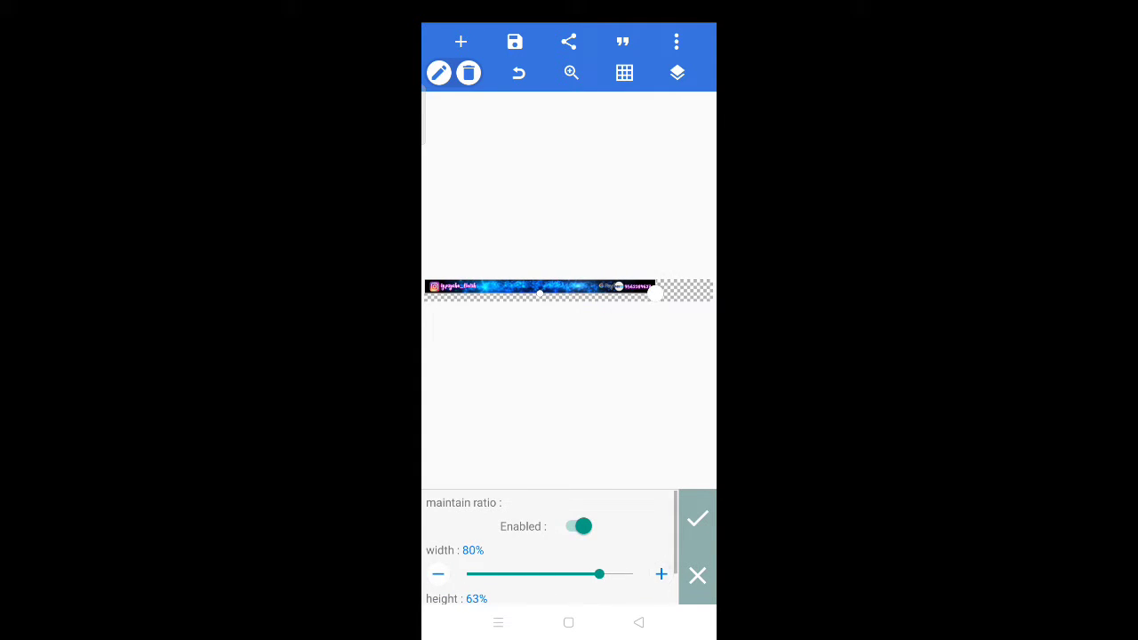
pyautogui.click(661, 573)
pyautogui.click(660, 574)
pyautogui.click(660, 573)
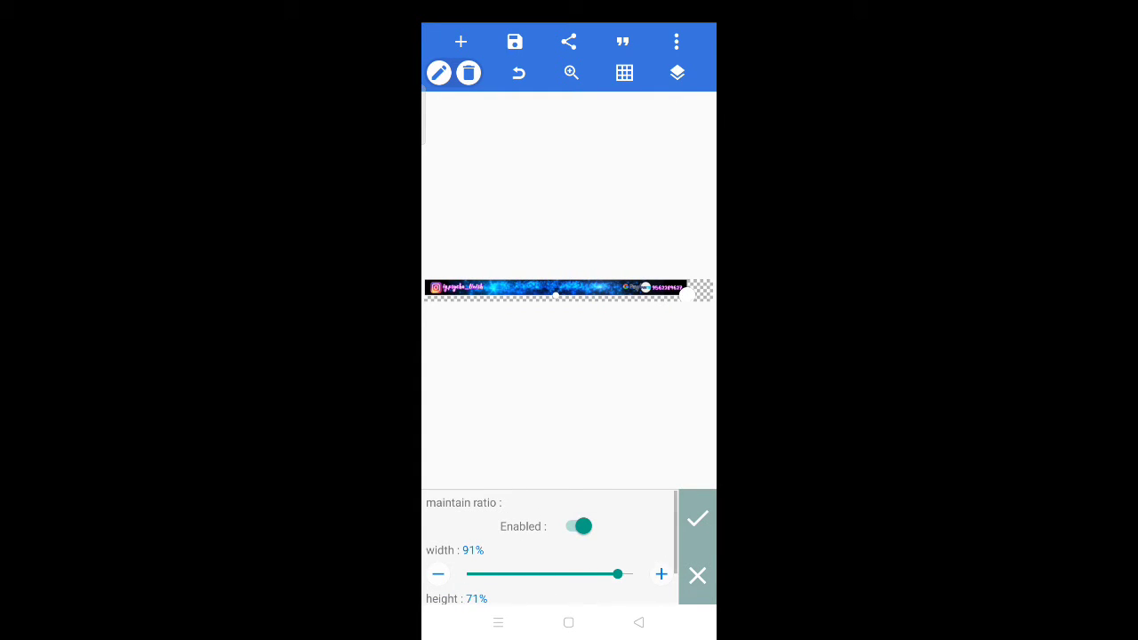
pyautogui.click(660, 573)
pyautogui.click(660, 573)
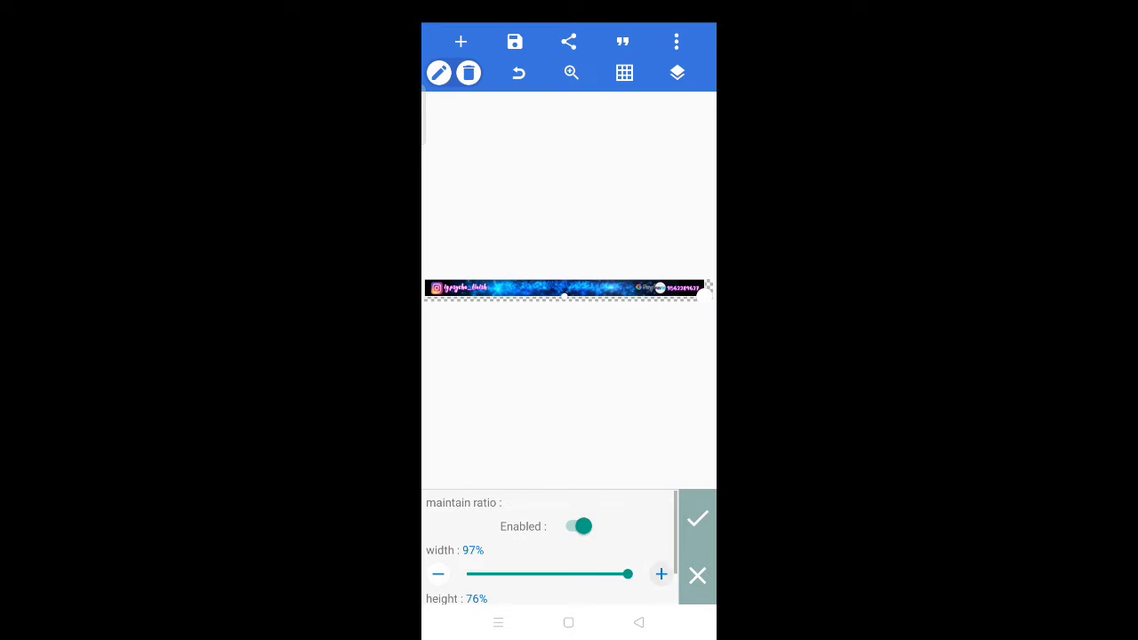
pyautogui.click(660, 573)
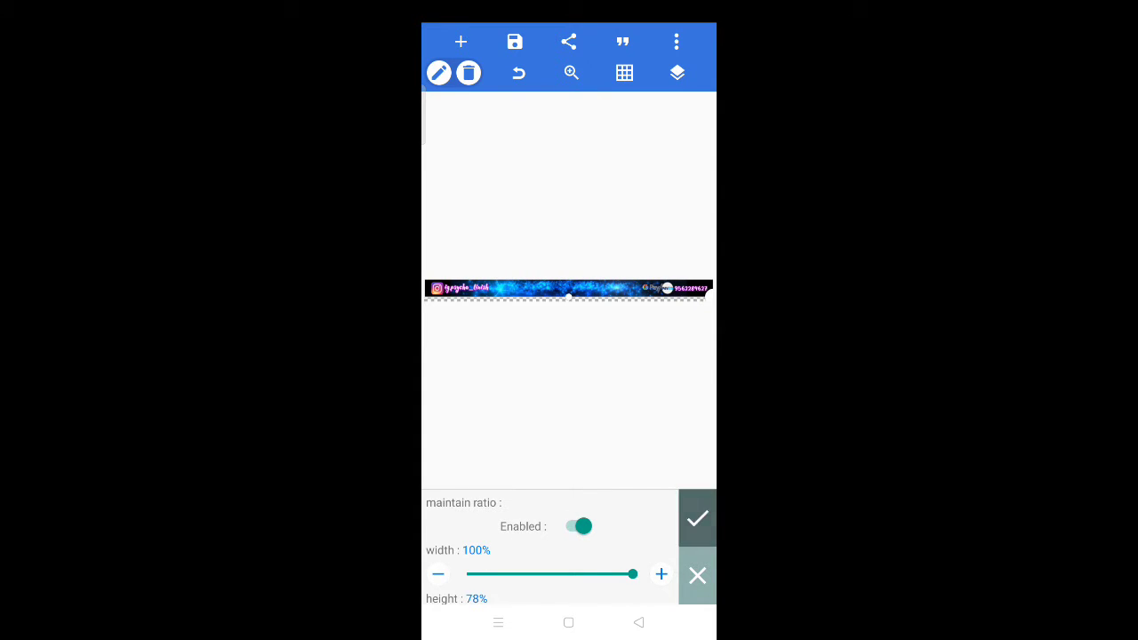
pyautogui.click(697, 518)
pyautogui.click(538, 525)
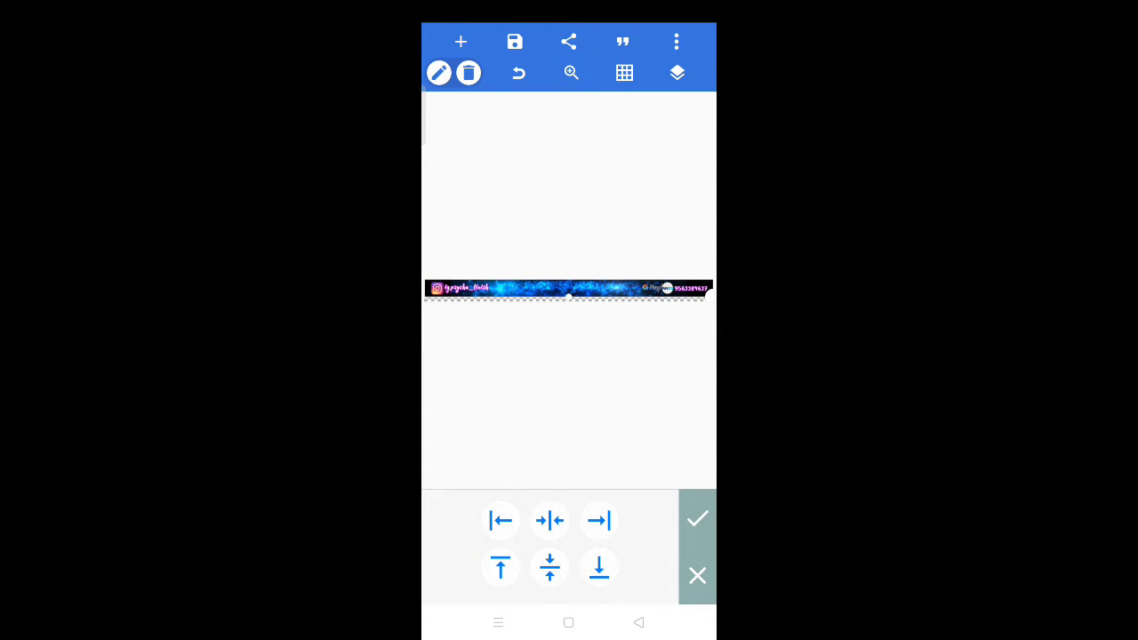
# - Bottom-align the banner, then add the character image shrunk and centred horizontally
pyautogui.click(600, 567)
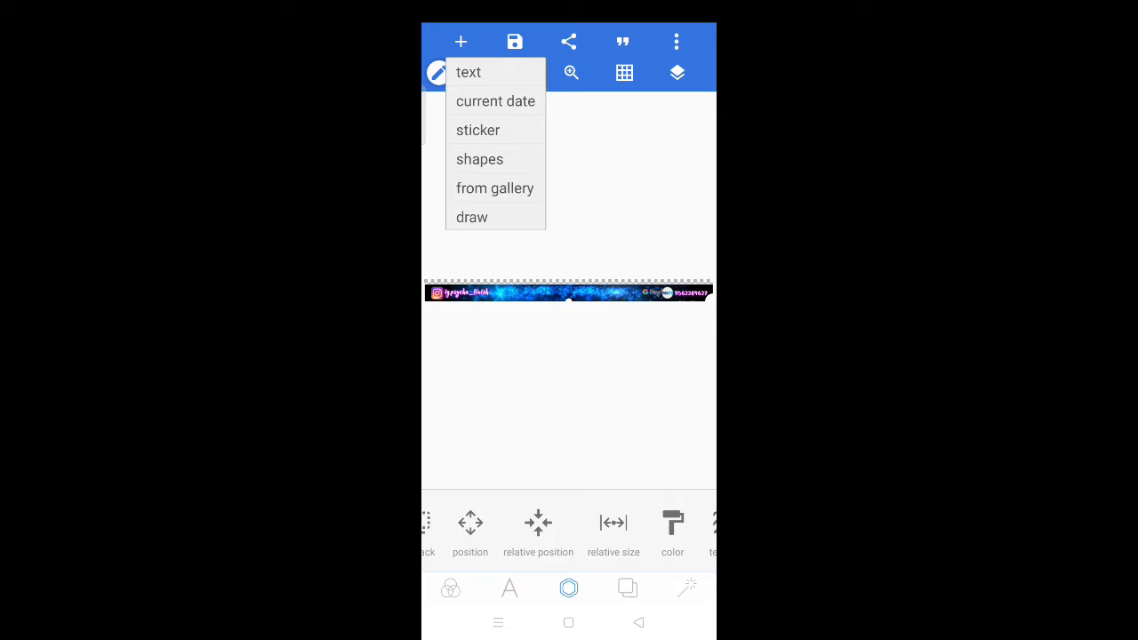
pyautogui.click(494, 188)
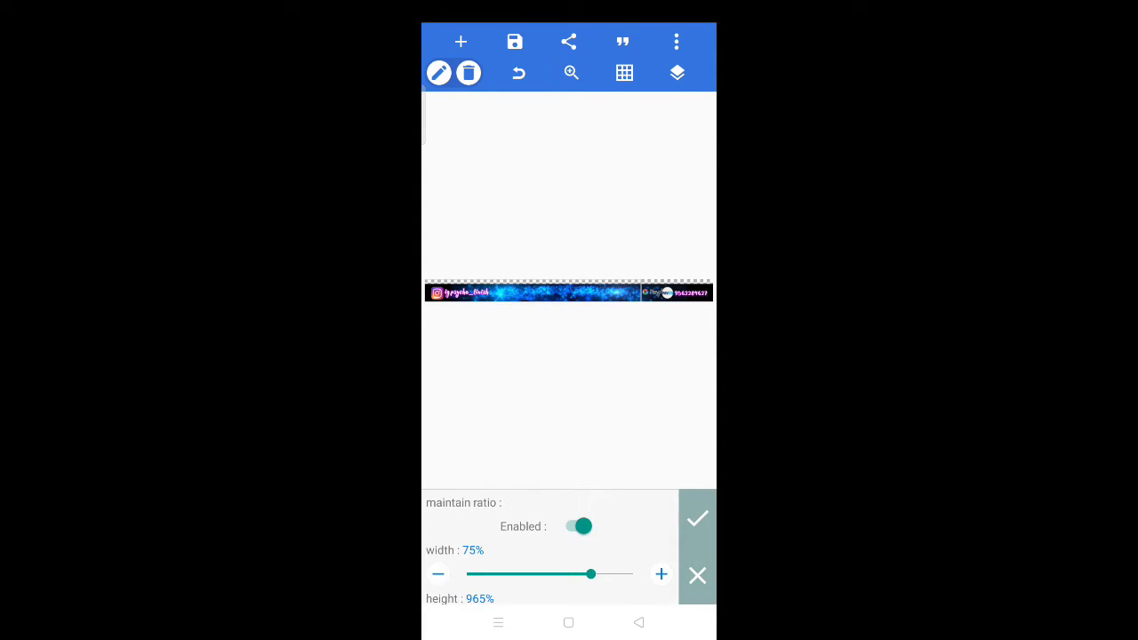
pyautogui.moveTo(591, 573); pyautogui.dragTo(478, 574)
pyautogui.click(697, 518)
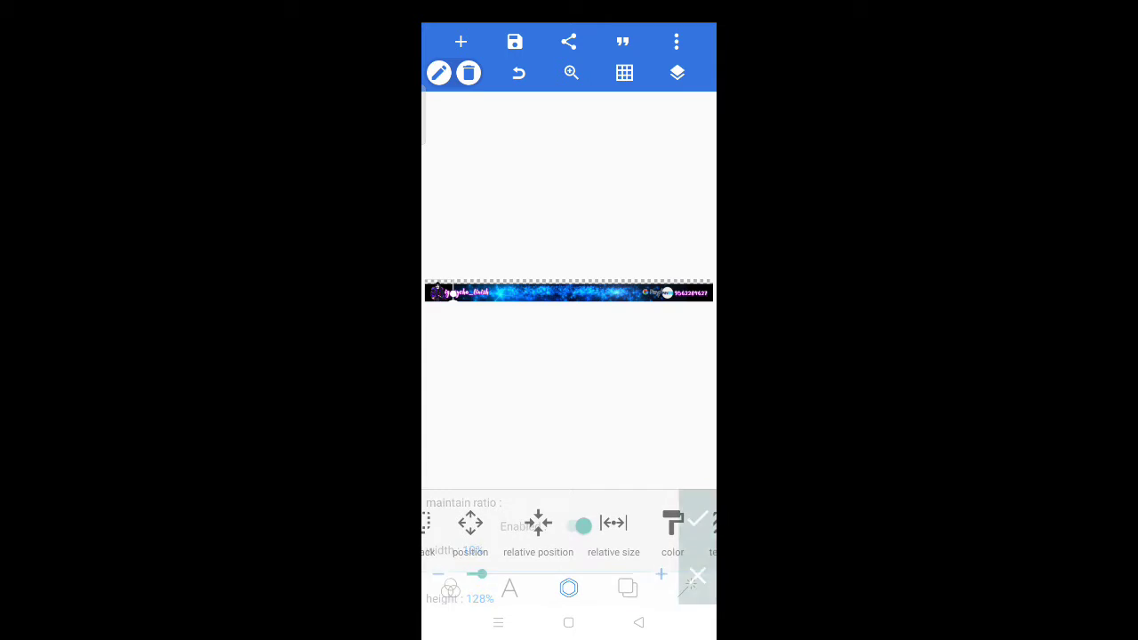
pyautogui.click(538, 529)
pyautogui.click(550, 520)
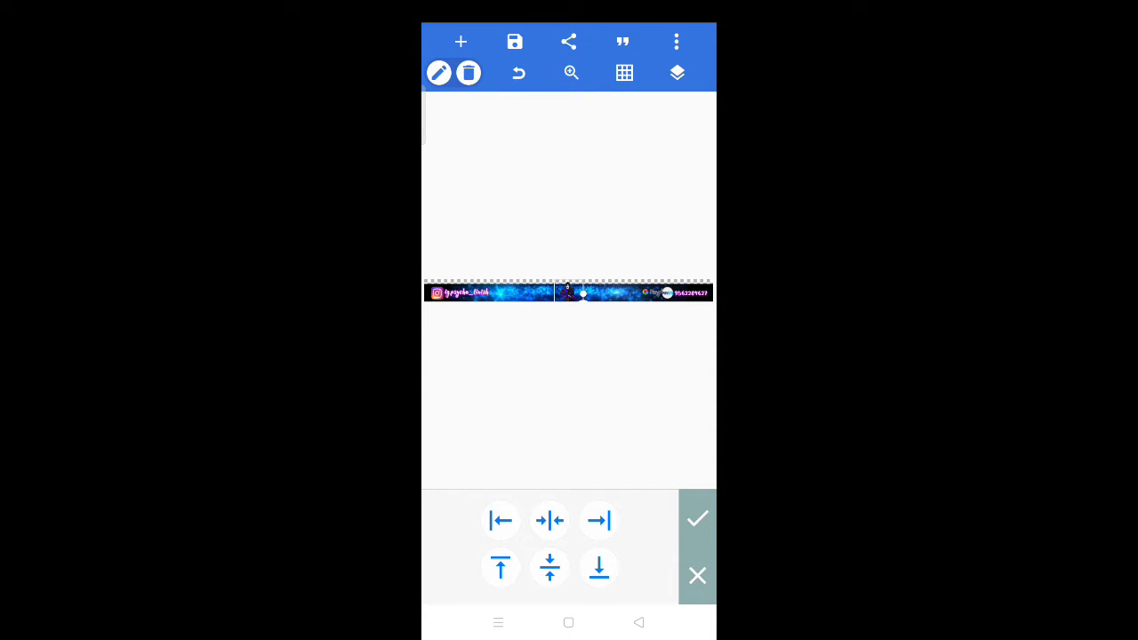
# - Scroll back and close the alignment options panel
pyautogui.scroll(1, 569, 294)
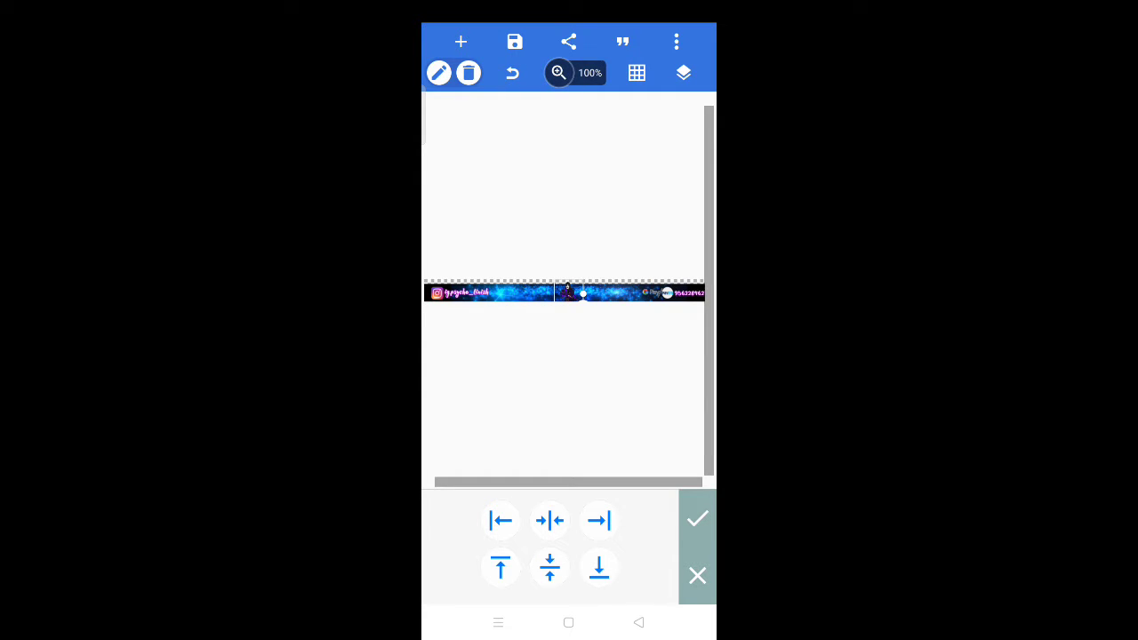
pyautogui.scroll(2, 569, 293)
pyautogui.scroll(2, 569, 293)
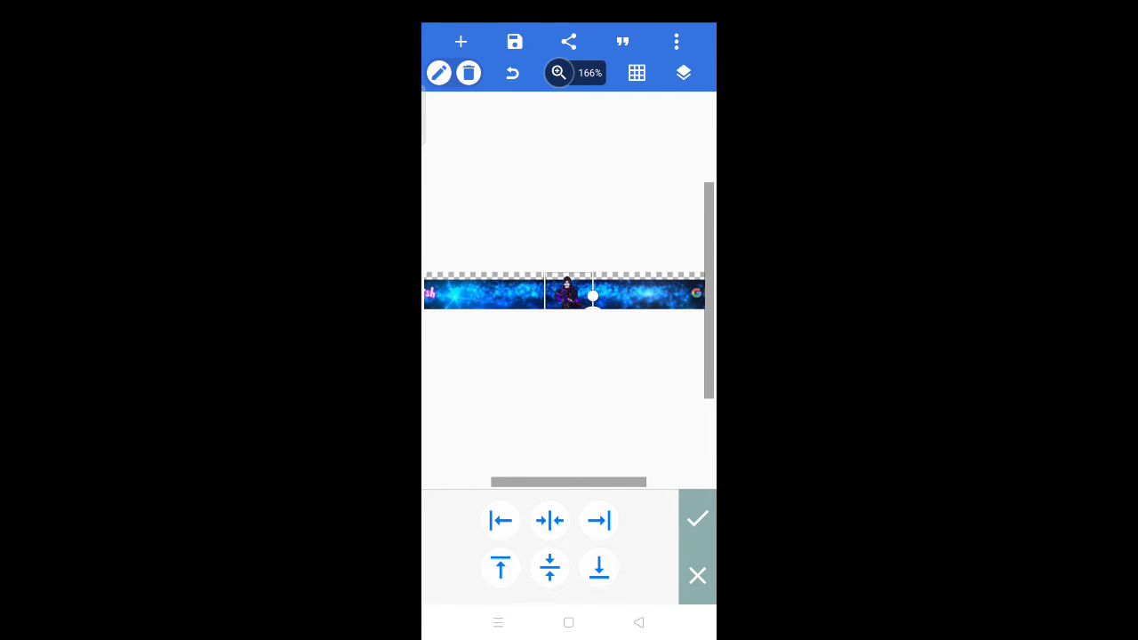
pyautogui.scroll(2, 569, 293)
pyautogui.scroll(1, 569, 293)
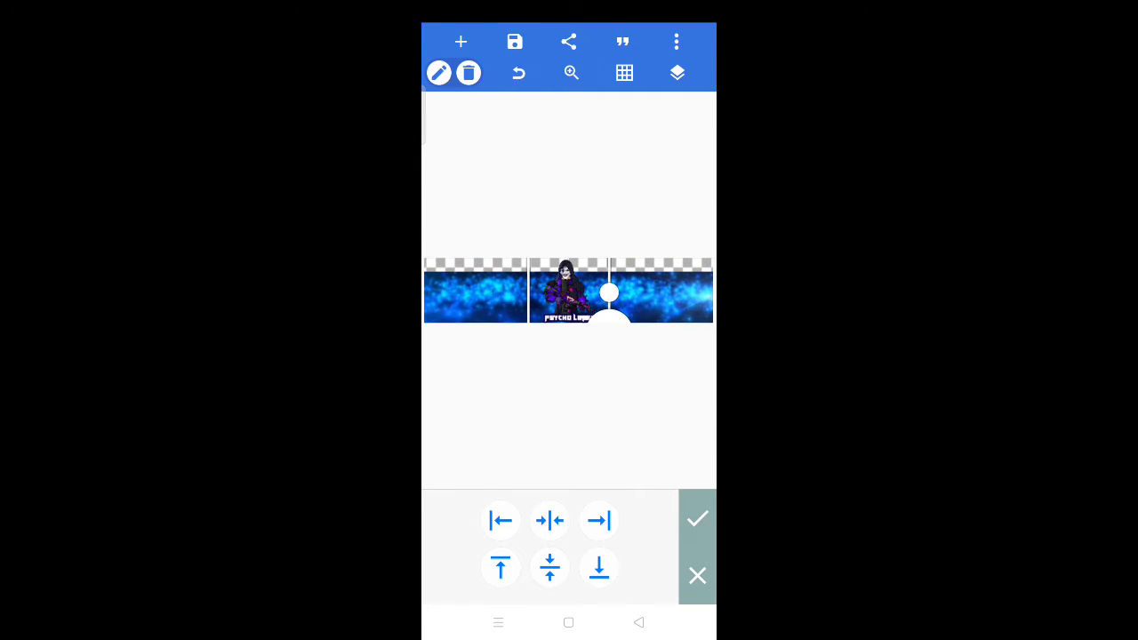
pyautogui.click(697, 575)
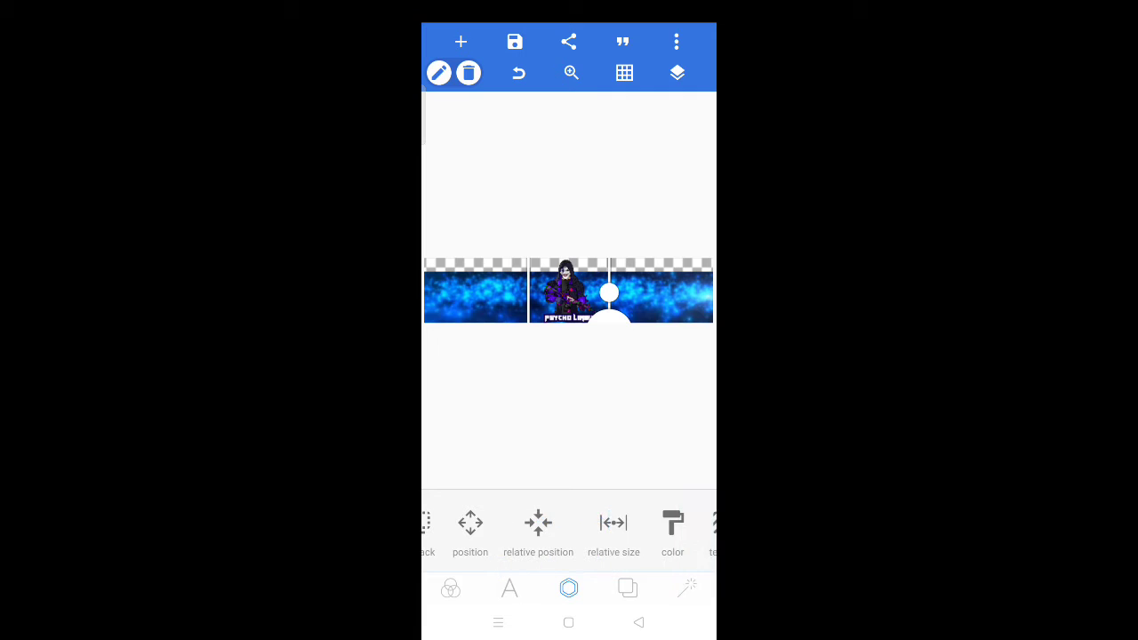
pyautogui.click(572, 73)
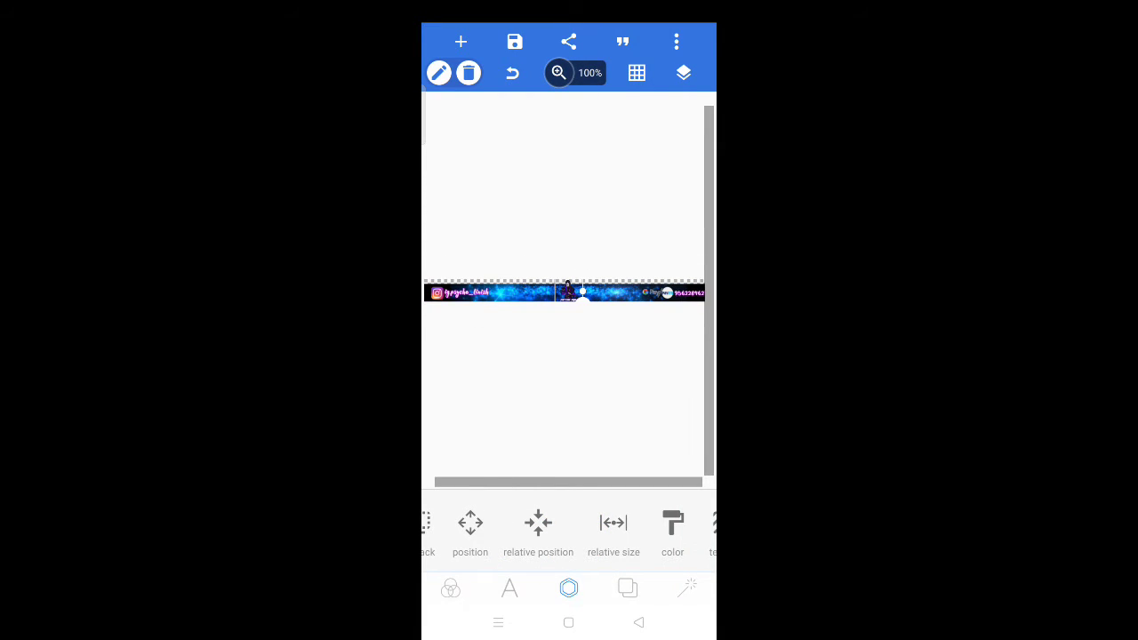
# - Give the character image an outline stroke of width 2
pyautogui.moveTo(641, 524); pyautogui.dragTo(471, 524)
pyautogui.click(478, 523)
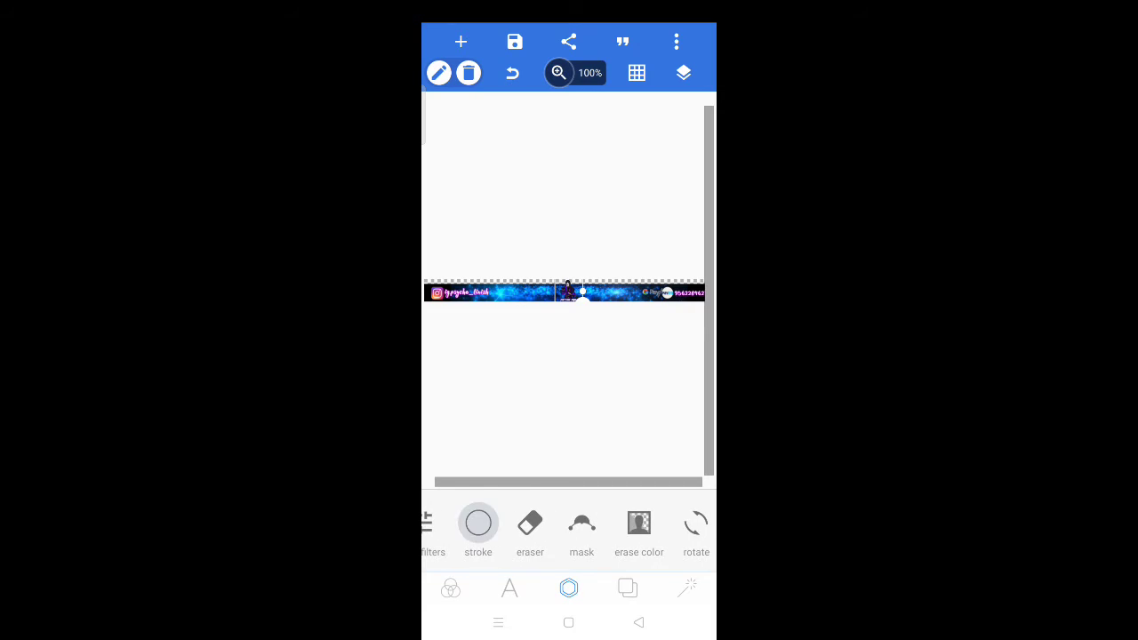
pyautogui.click(572, 510)
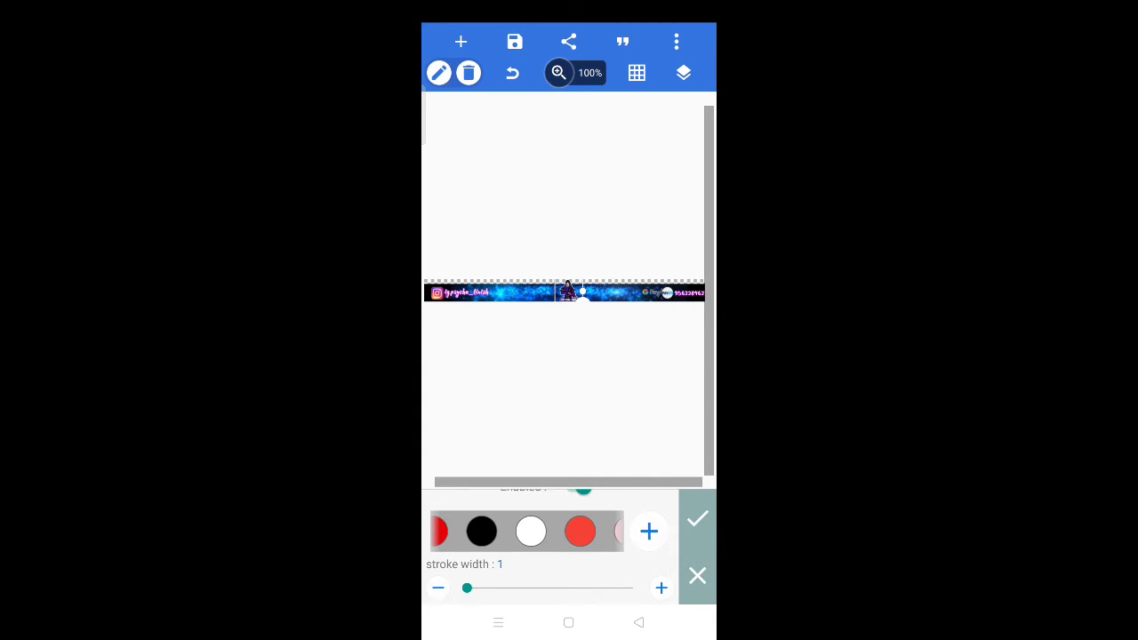
pyautogui.moveTo(467, 587); pyautogui.dragTo(472, 587)
pyautogui.click(697, 519)
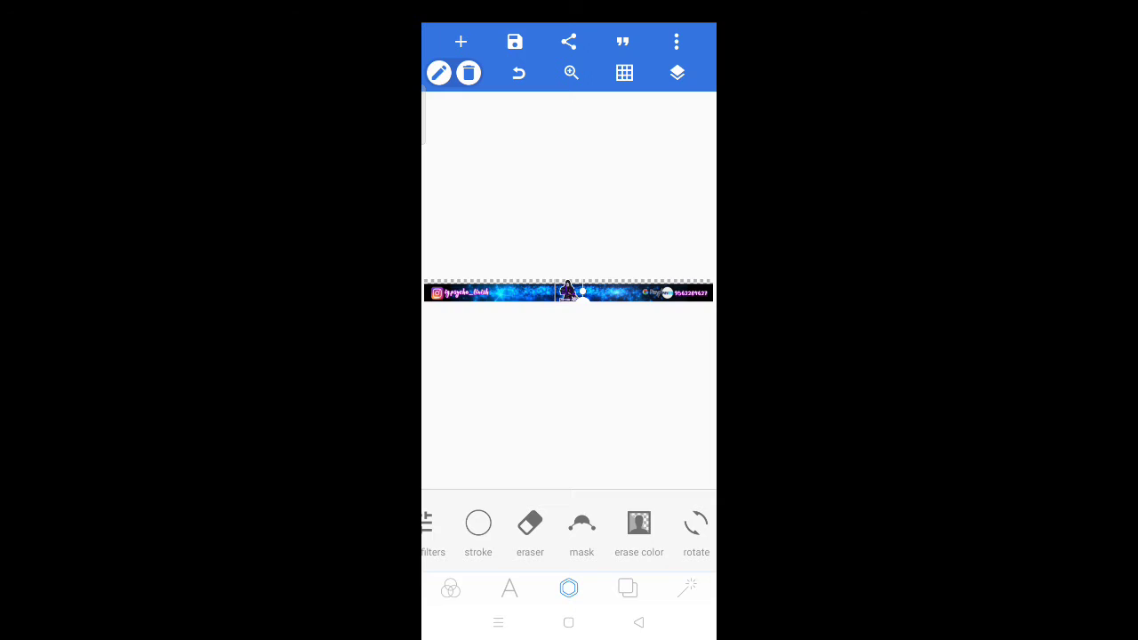
pyautogui.click(676, 42)
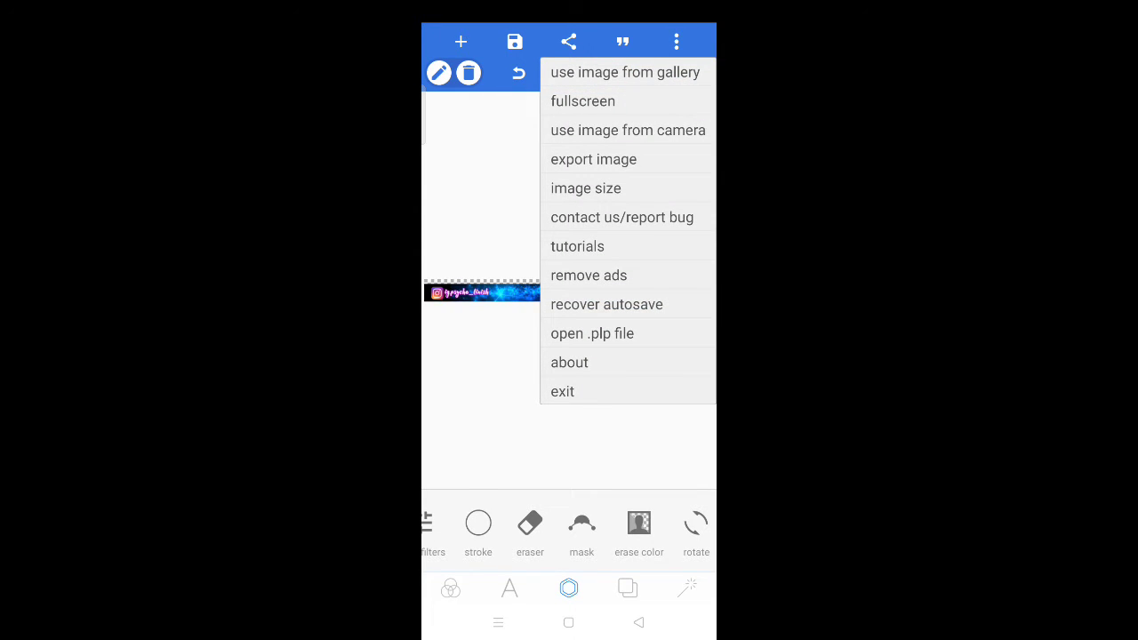
# - Export the banner as an ultra-size PNG and save it to the gallery
pyautogui.click(593, 159)
pyautogui.click(675, 343)
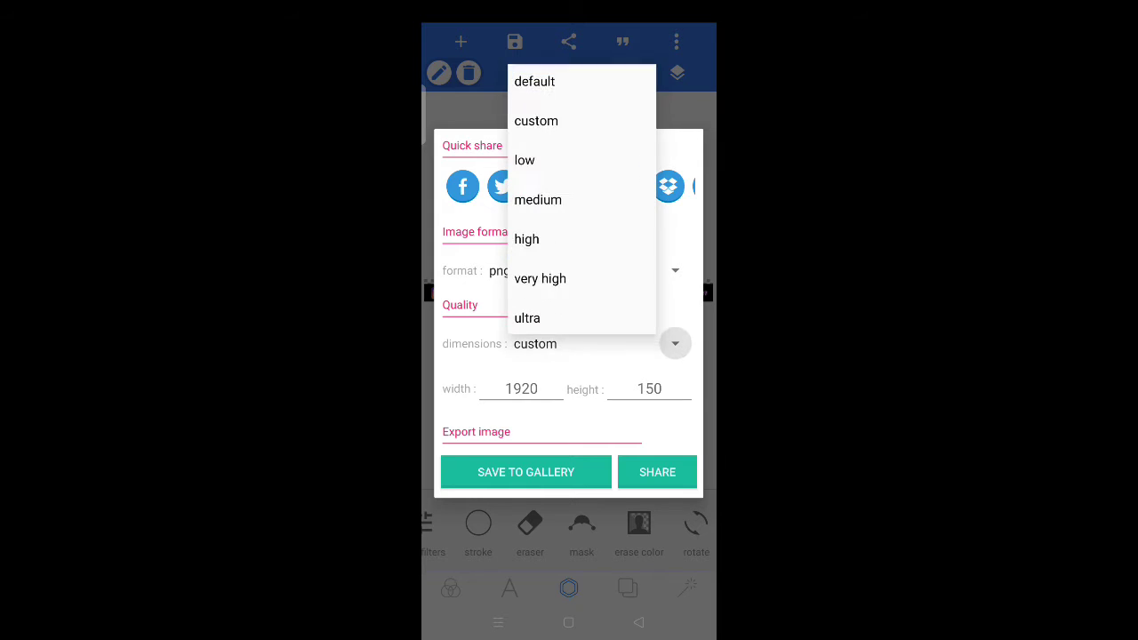
pyautogui.click(538, 318)
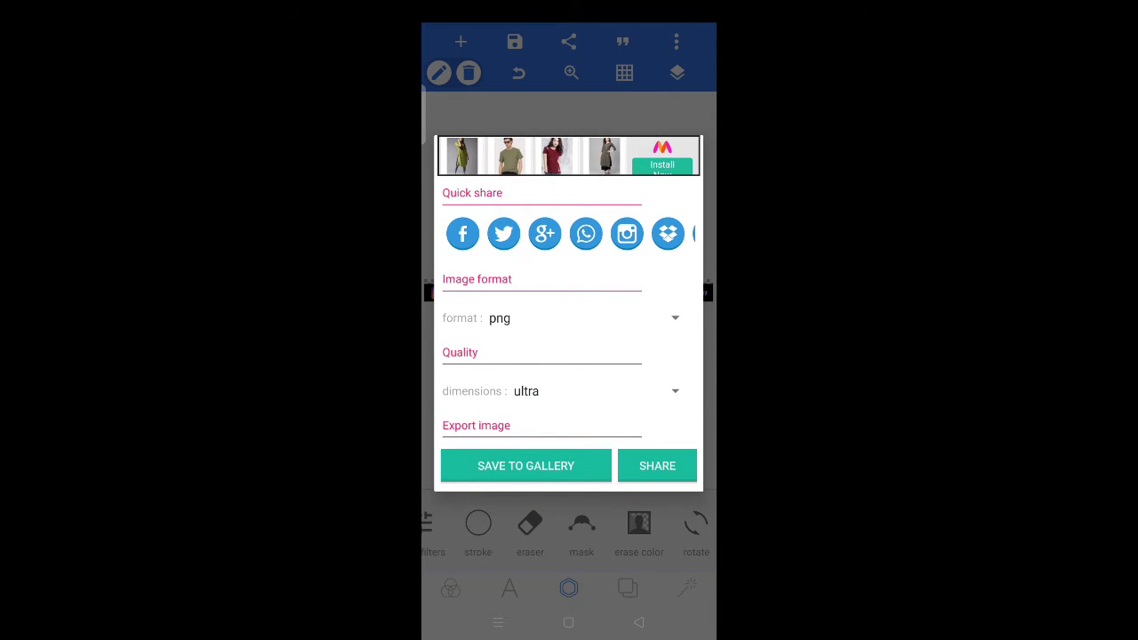
pyautogui.click(526, 466)
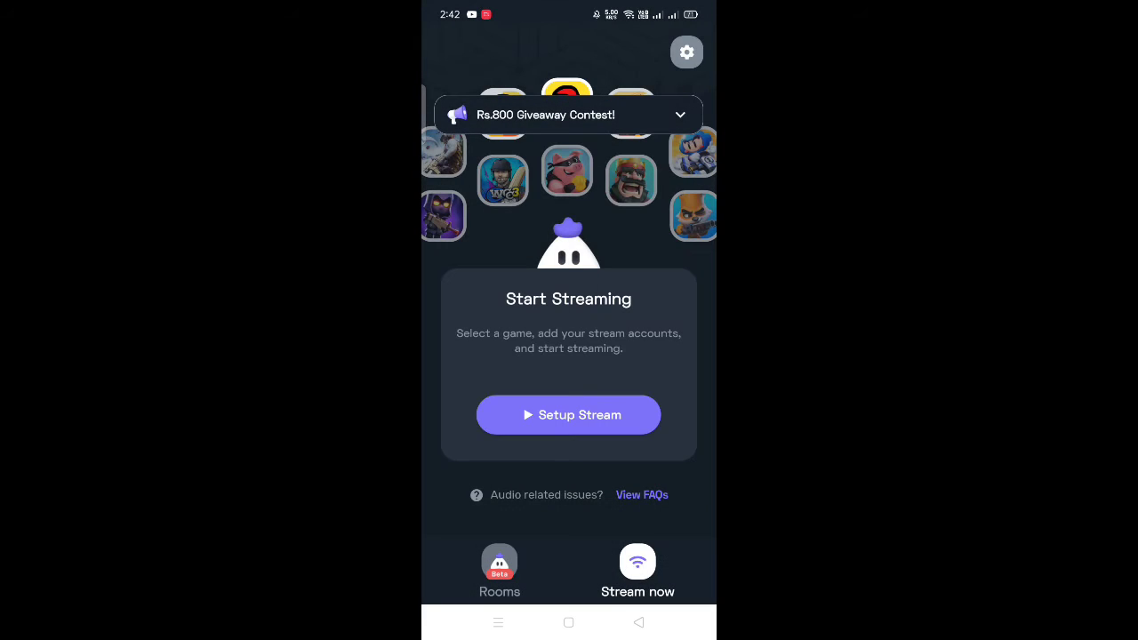
# - Set up a PUBG Mobile stream, private with YouTube on, and reach the preview
pyautogui.click(568, 414)
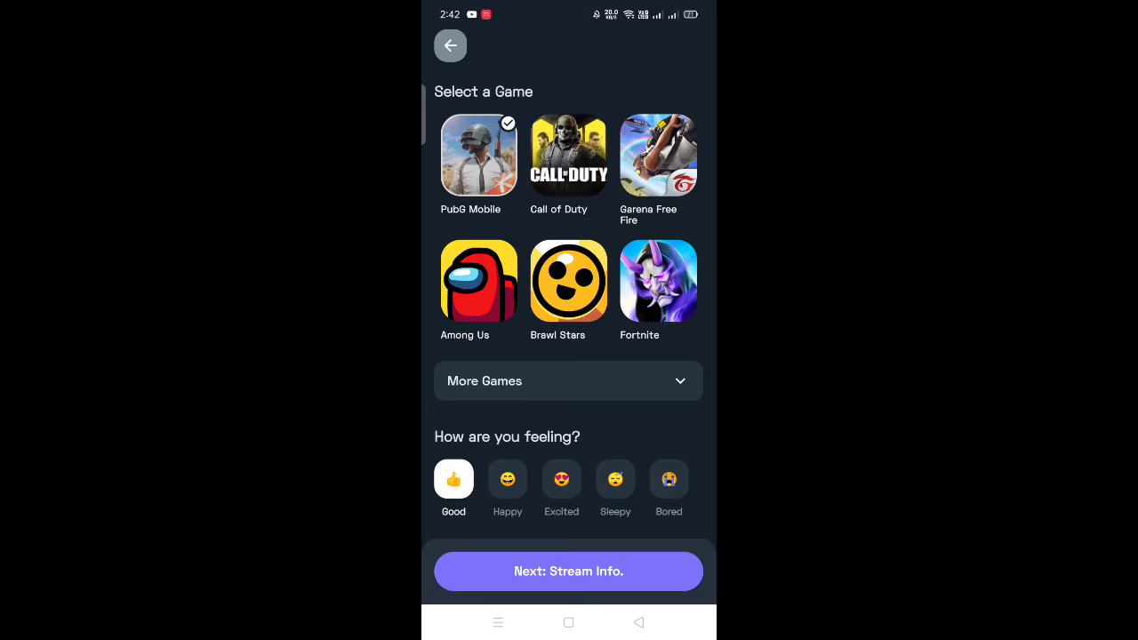
pyautogui.click(568, 570)
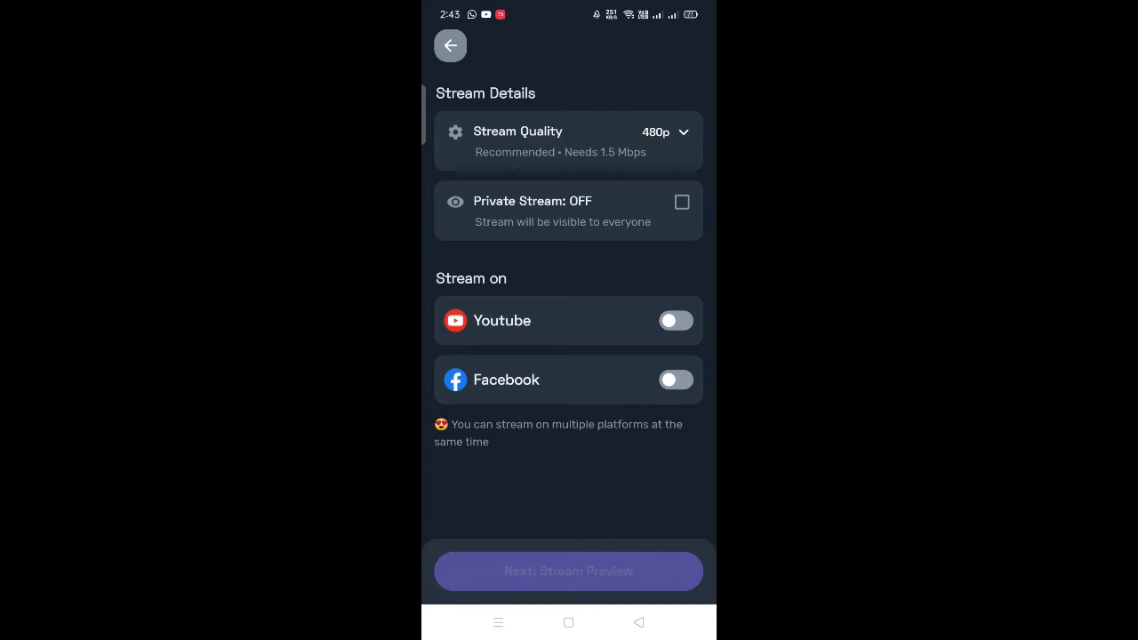
pyautogui.click(681, 202)
pyautogui.click(675, 320)
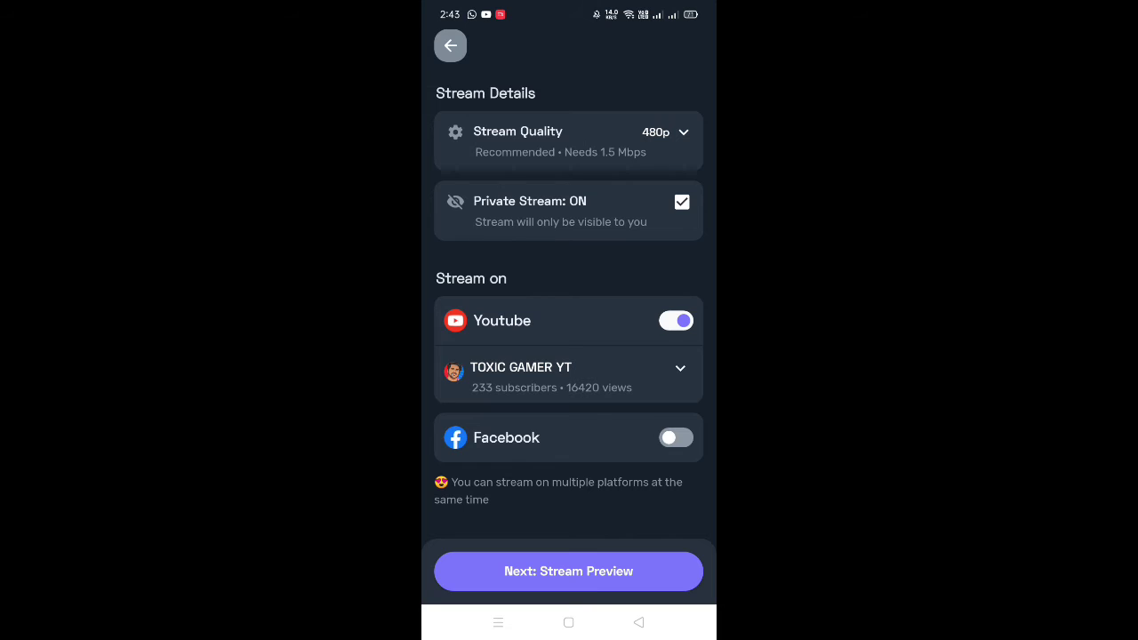
pyautogui.click(569, 570)
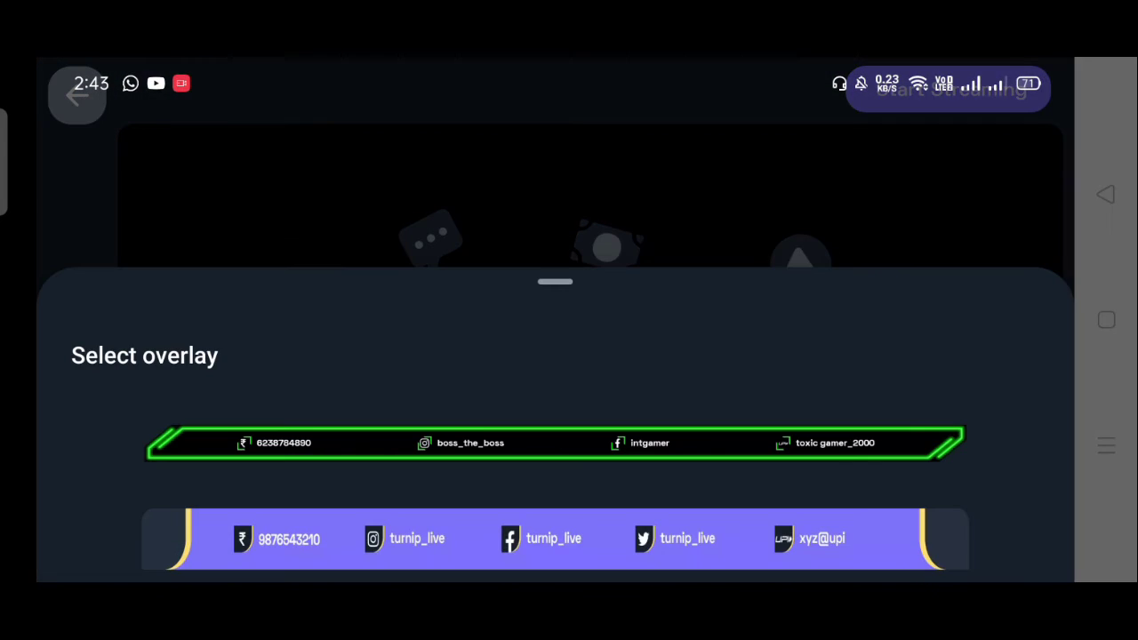
# - Replace the green overlay with an image from the phone's files; PUBG Mobile's emote panel then opens
pyautogui.click(77, 530)
pyautogui.click(889, 443)
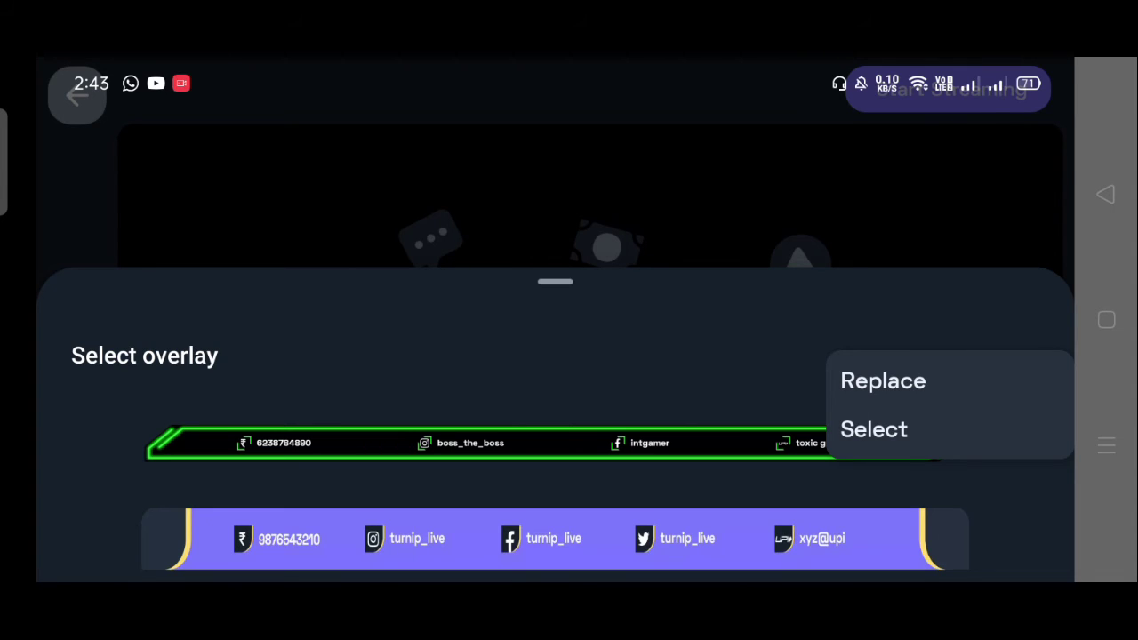
pyautogui.click(874, 429)
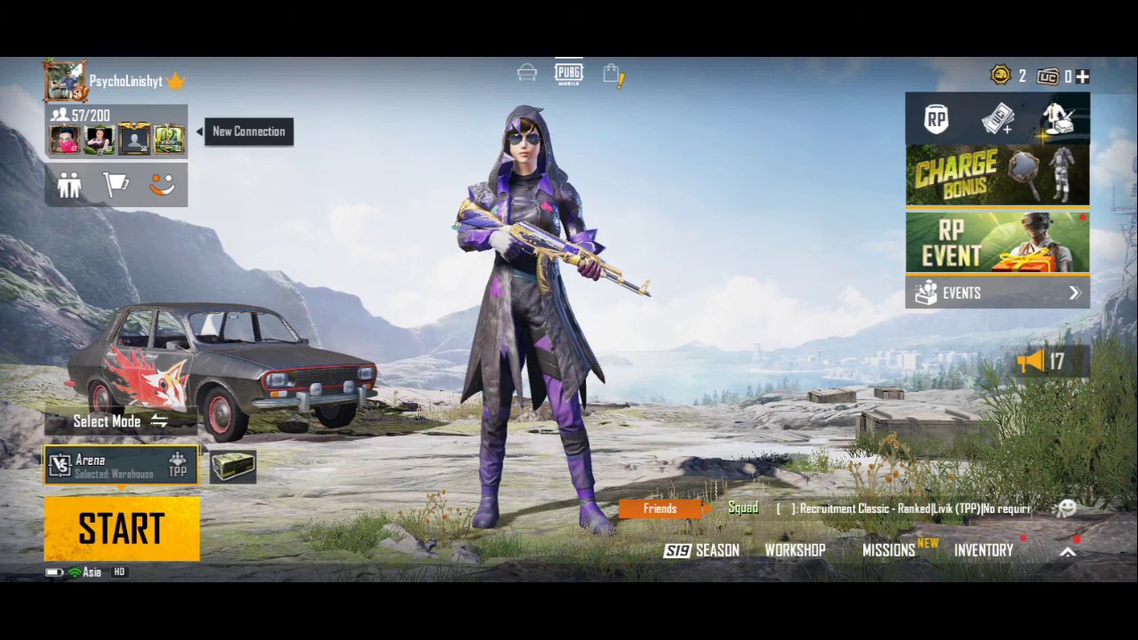
pyautogui.click(1066, 509)
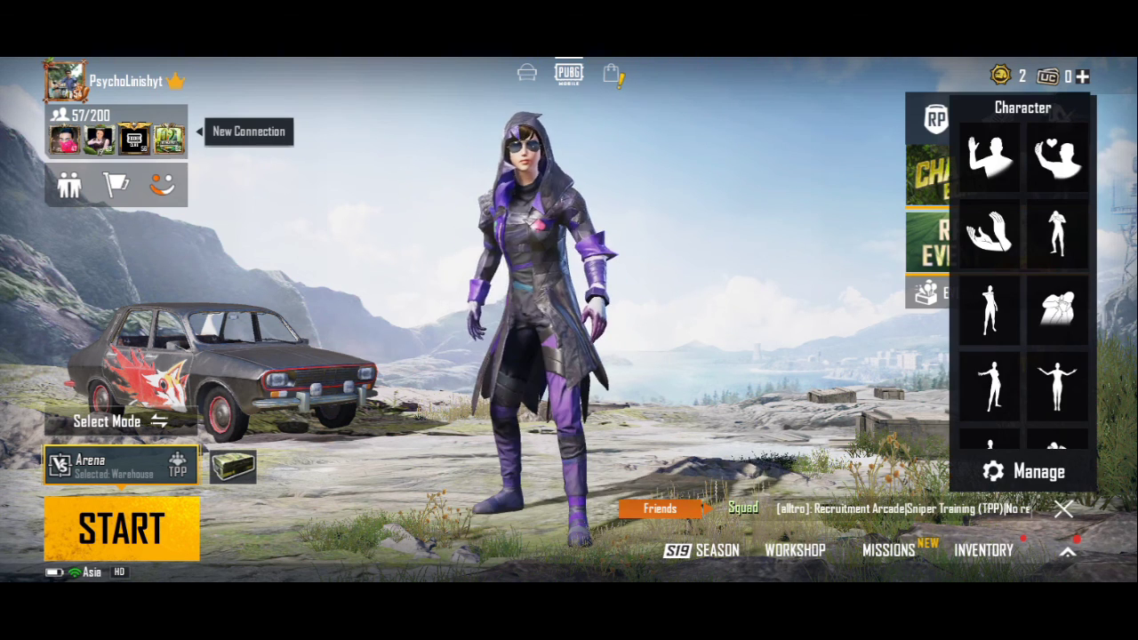